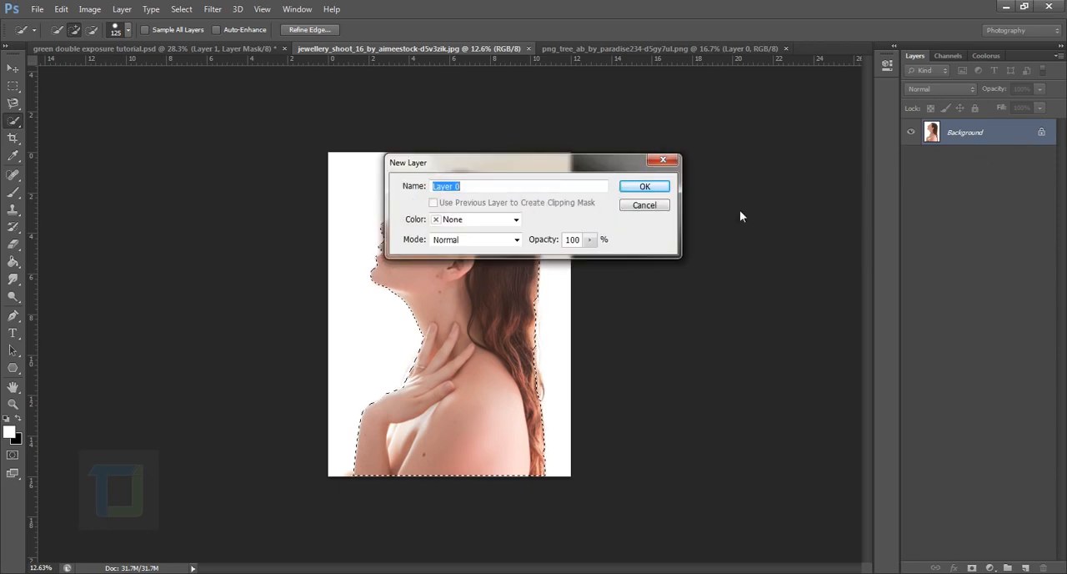
Convert the Background into an editable layer and mask it with the current selection of the woman.
click(642, 186)
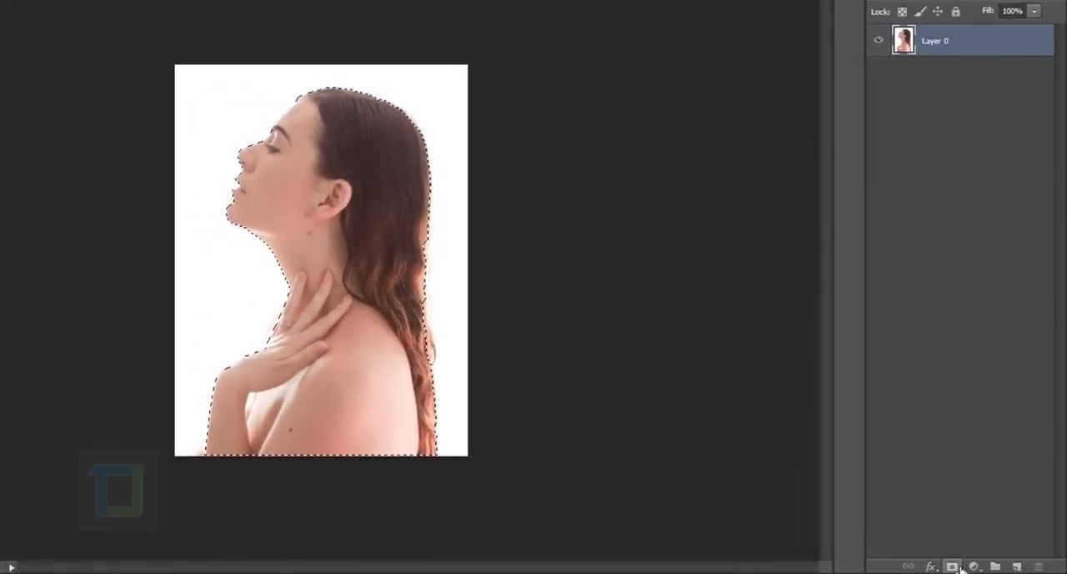
click(972, 568)
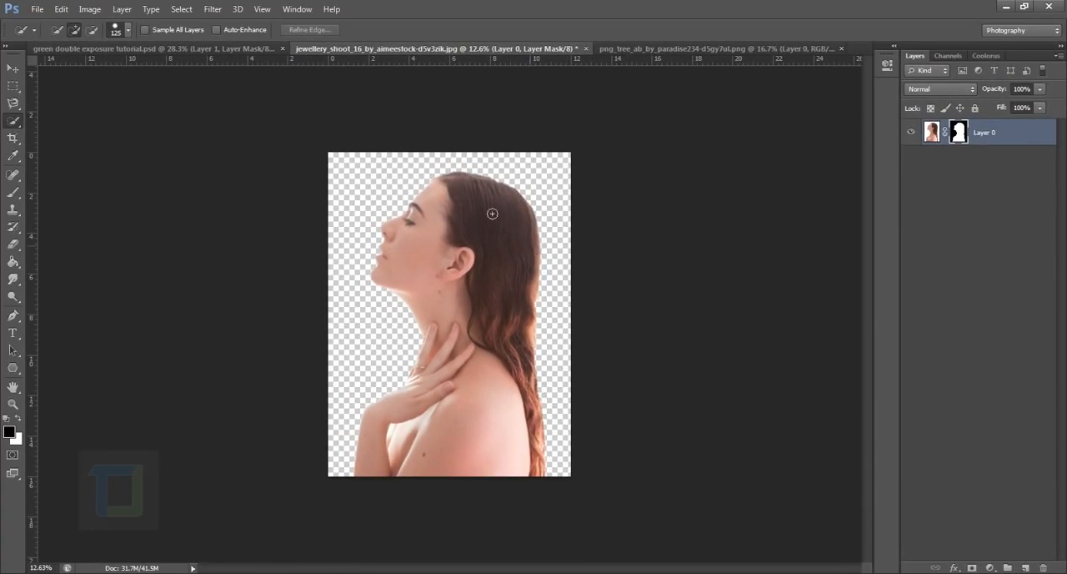
scroll(450, 314, up, 1)
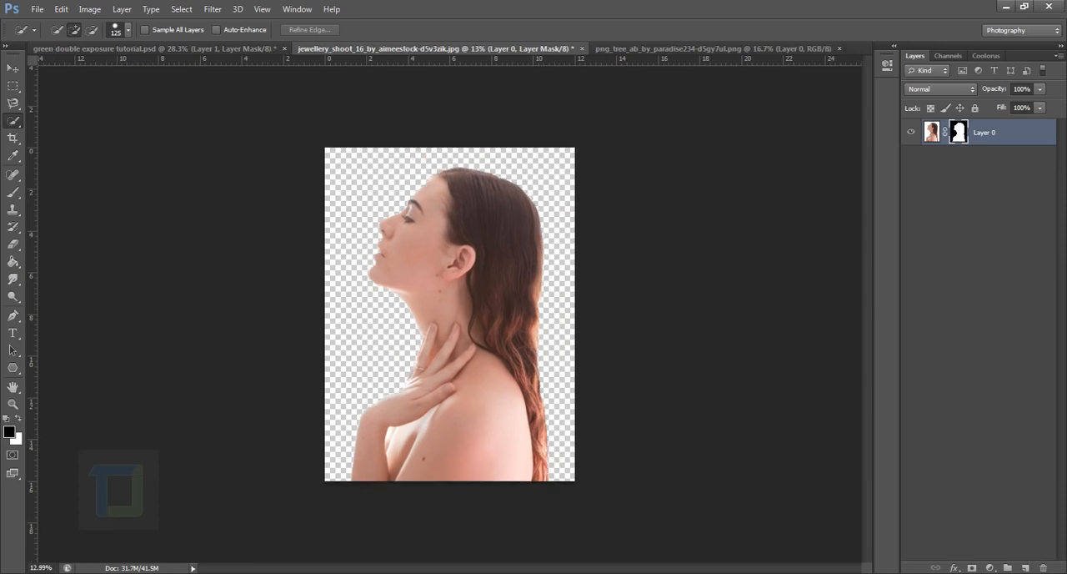
Add a new layer beneath the masked woman and fill it with white.
click(1028, 568)
drag(1000, 135, 991, 188)
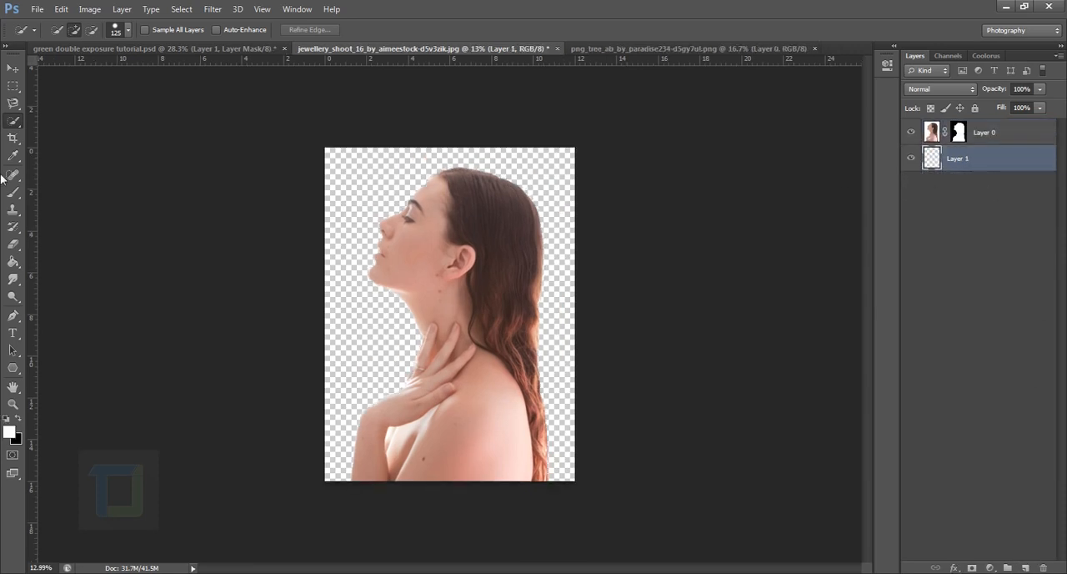
click(13, 262)
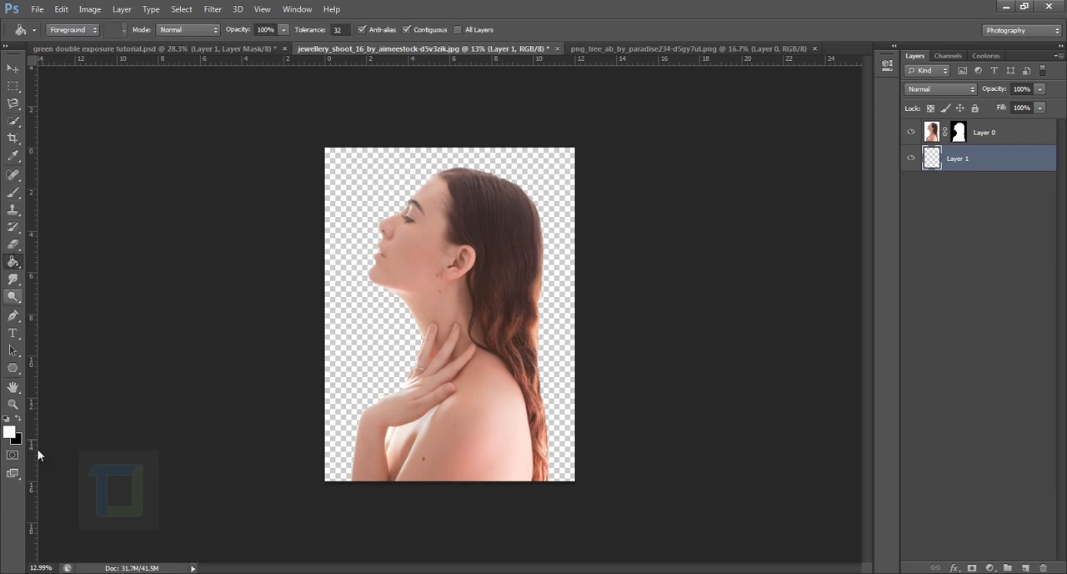
click(365, 314)
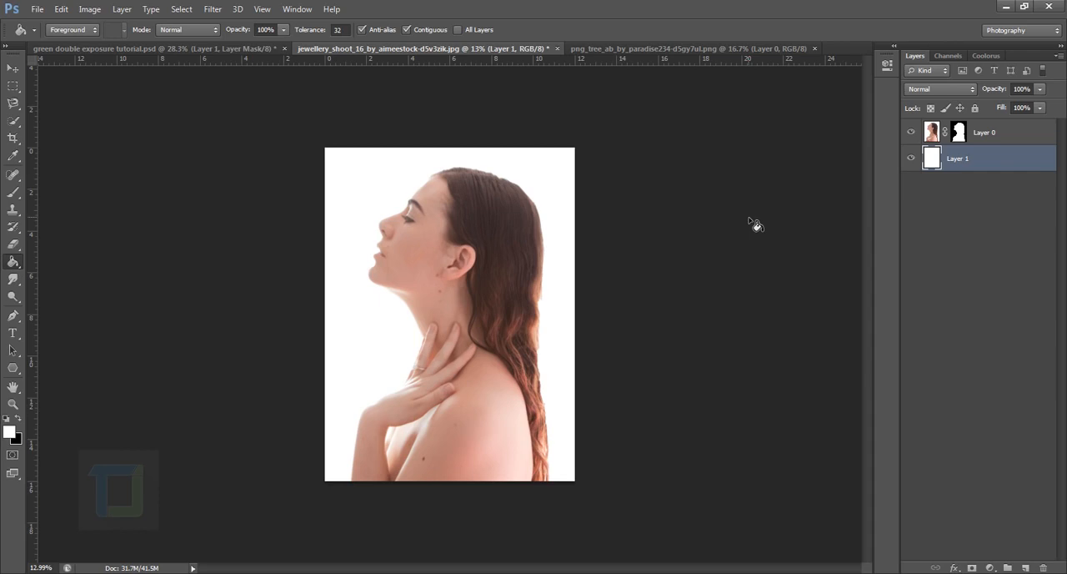
Copy the entire tree image and paste it into the portrait document between the woman and the white layer.
click(688, 50)
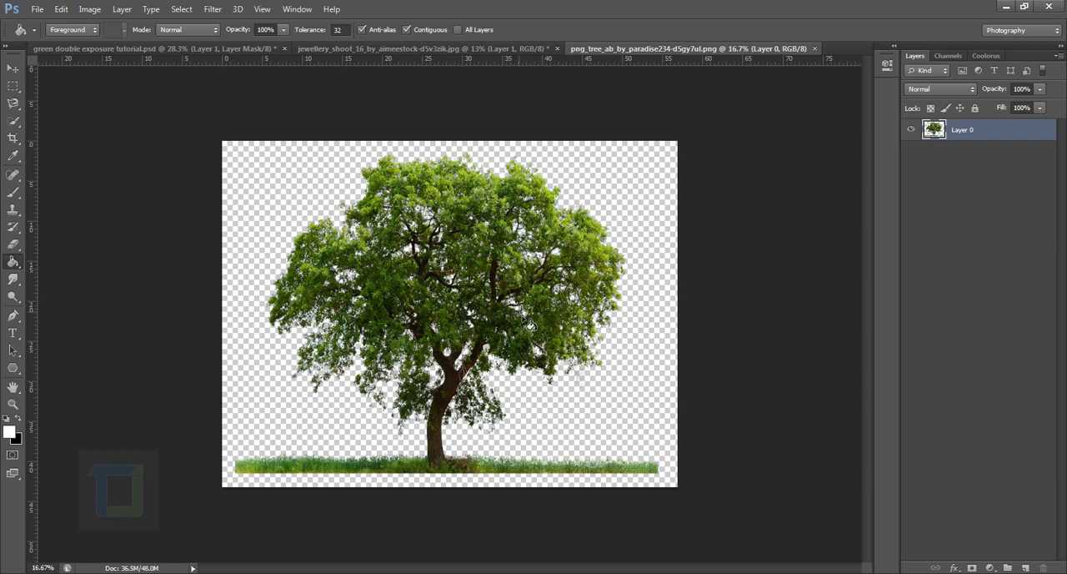
click(13, 67)
key(ctrl+a)
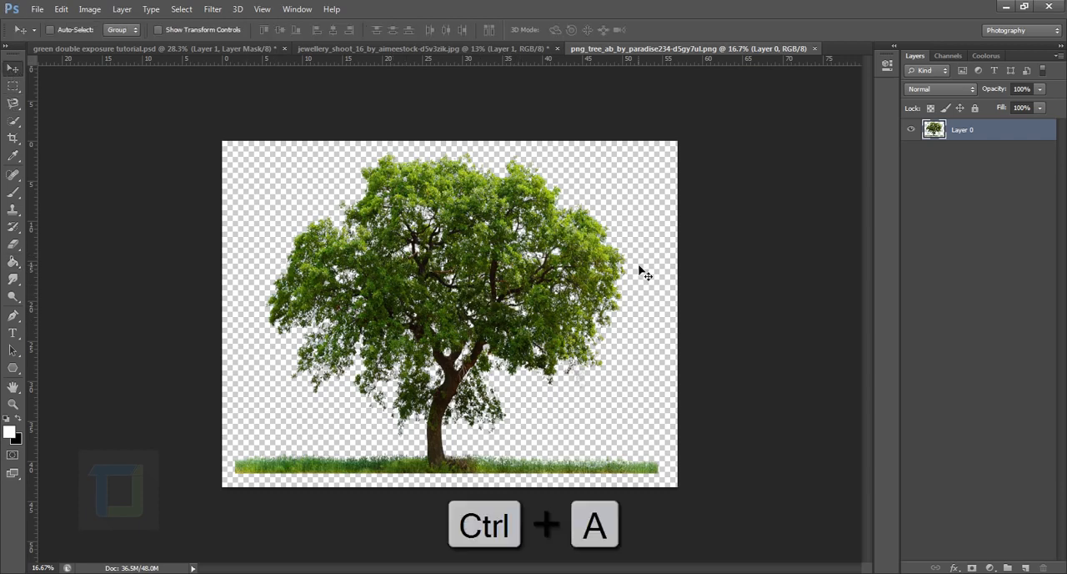
key(ctrl+c)
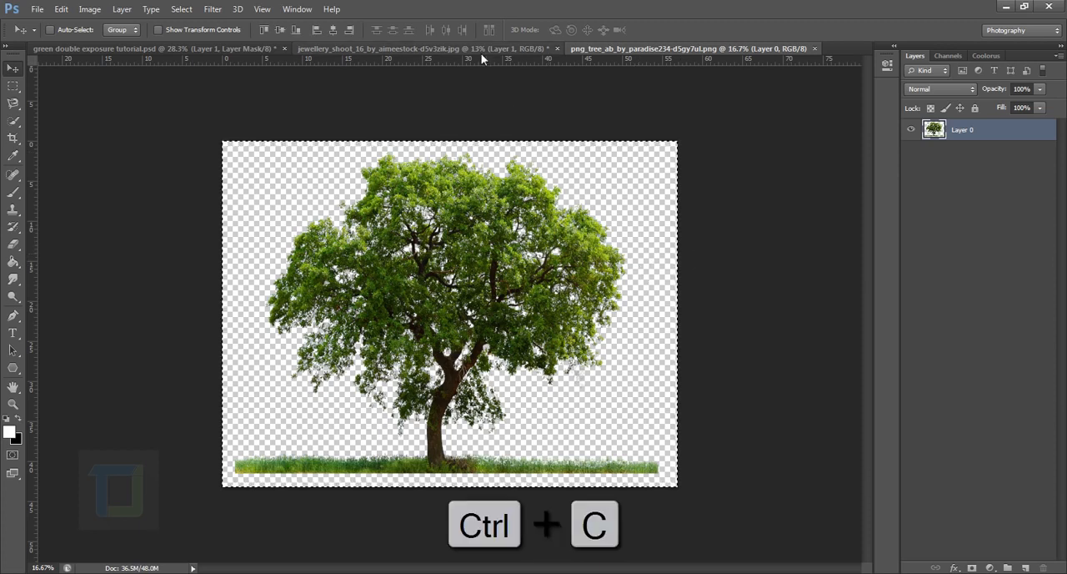
click(482, 50)
key(ctrl+v)
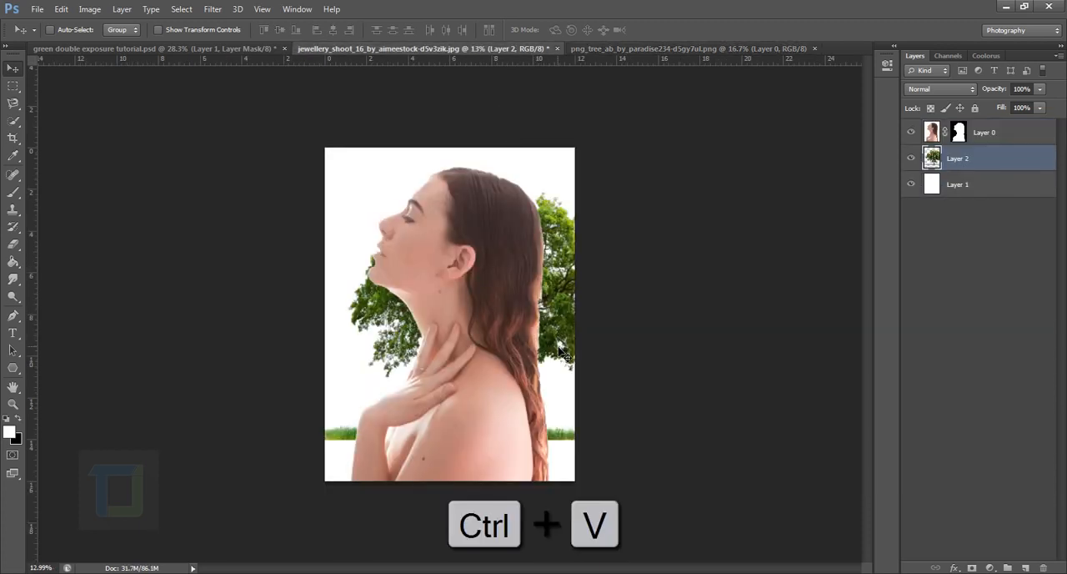
Rotate the tree layer to about -75.25° and position it behind the woman's head and neck.
click(913, 160)
click(913, 160)
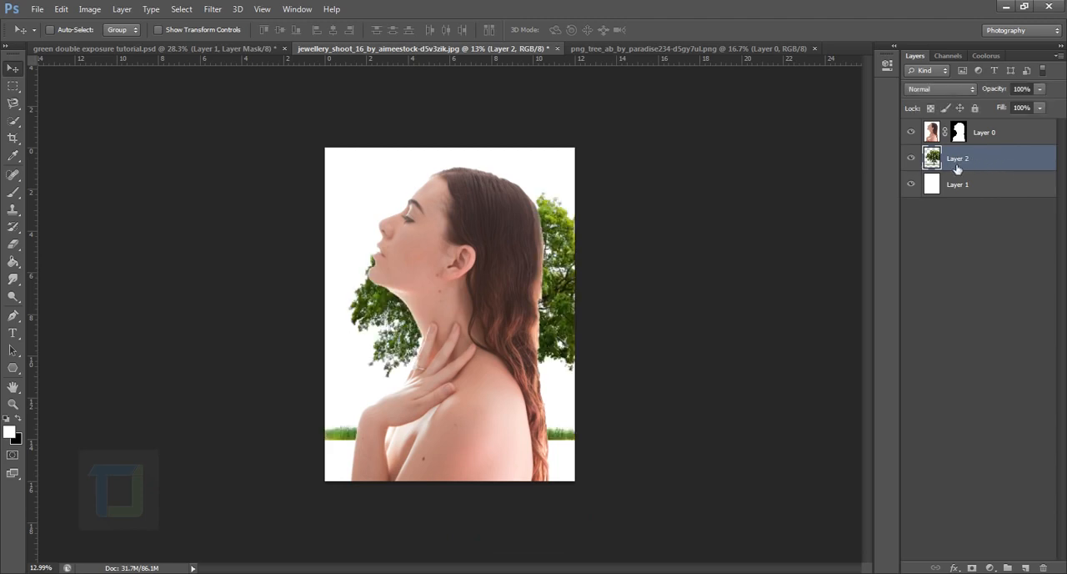
drag(550, 325, 517, 308)
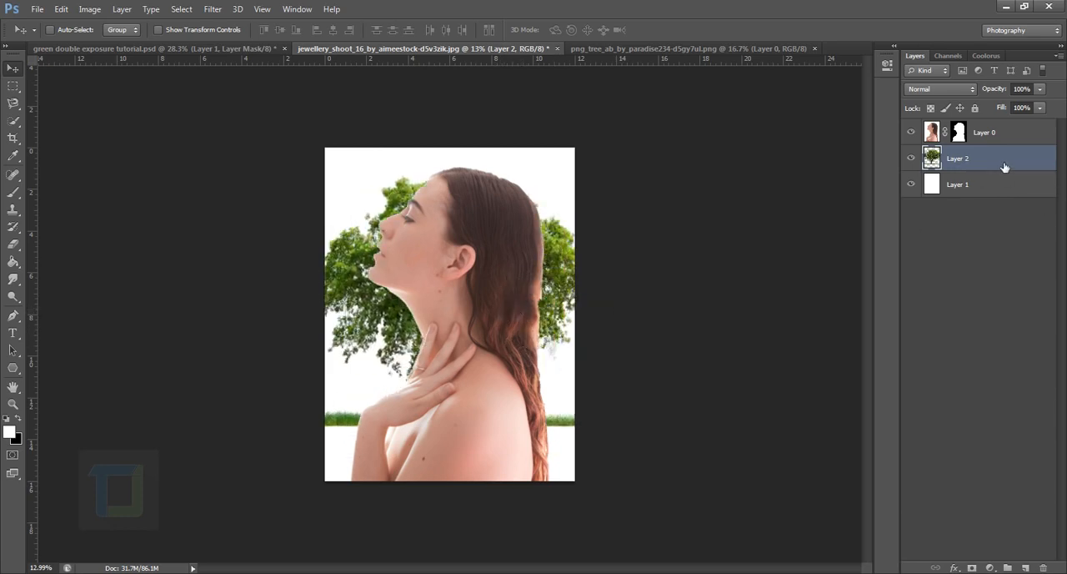
key(ctrl+t)
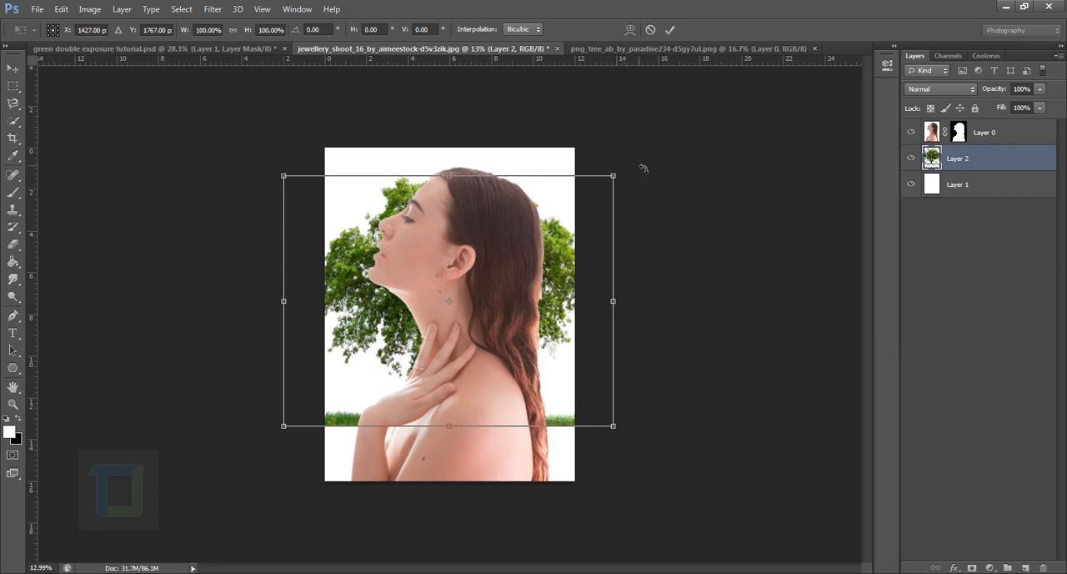
drag(633, 173, 369, 99)
drag(471, 260, 486, 293)
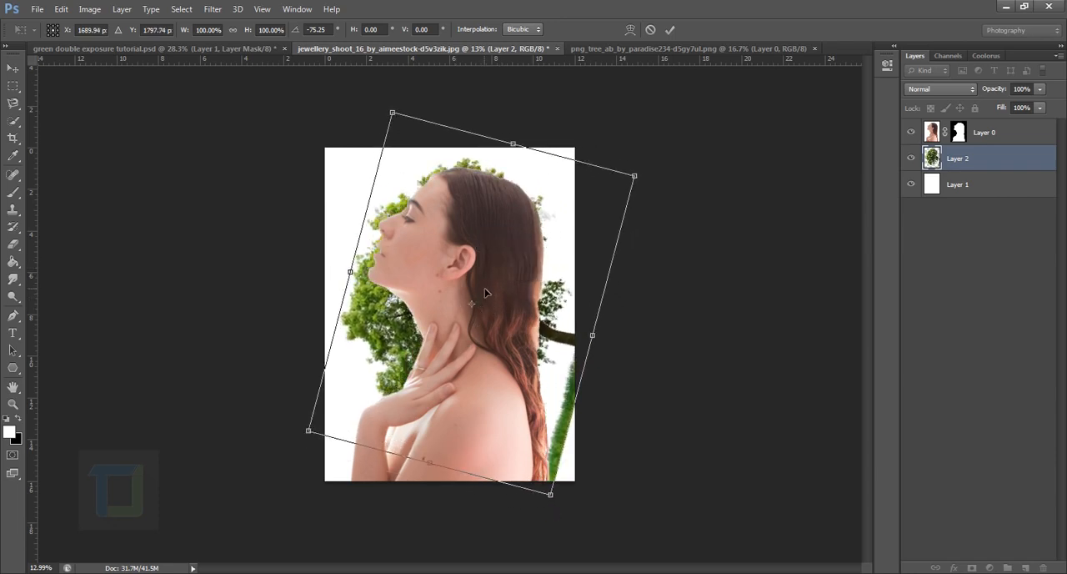
key(Return)
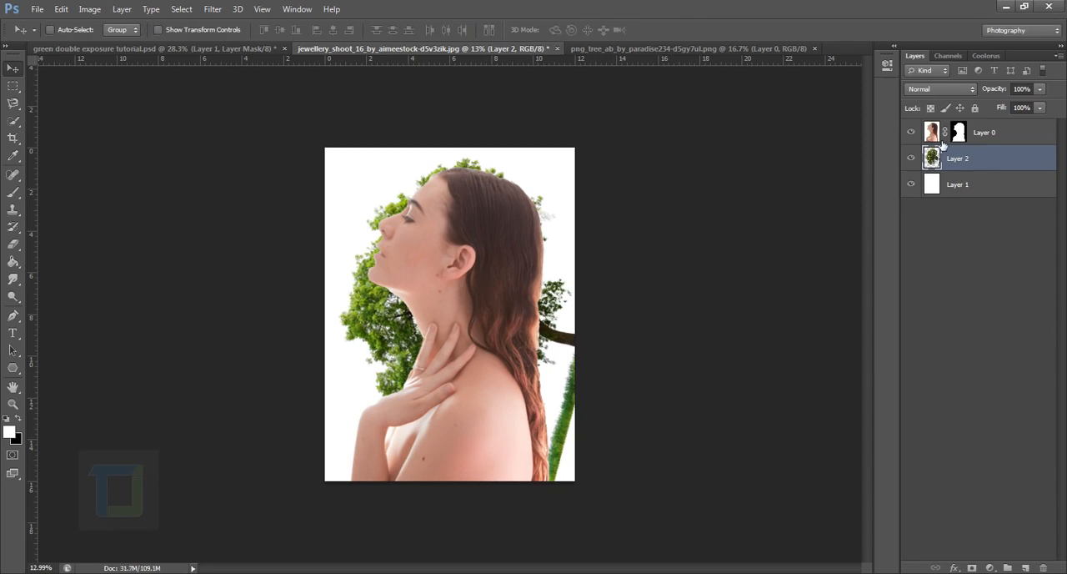
Scale the woman's layer down slightly and reposition it against the canvas's lower edge in front of the tree.
click(943, 131)
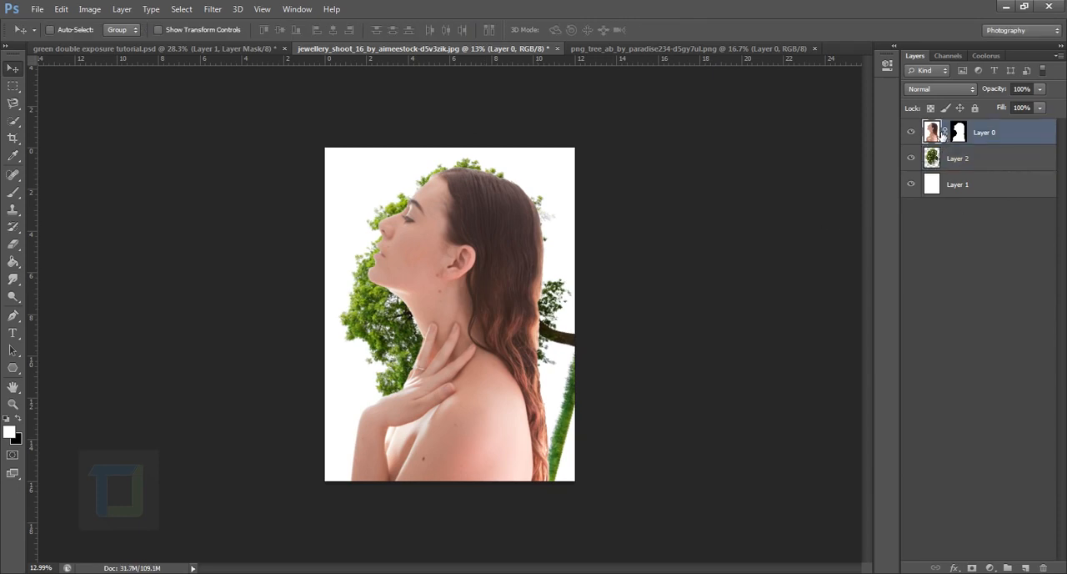
key(ctrl+t)
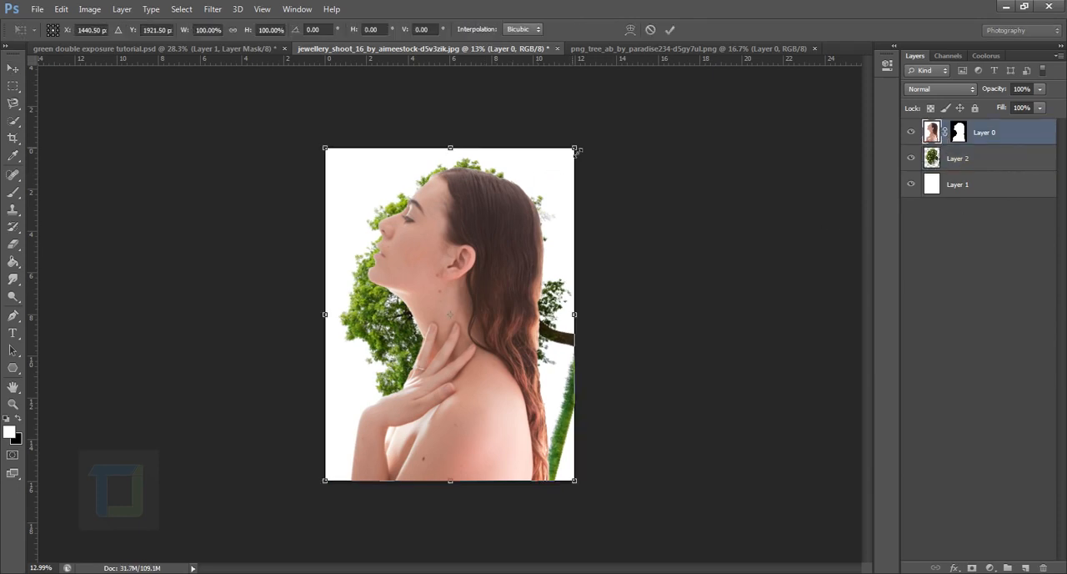
drag(576, 149, 567, 157)
drag(516, 234, 511, 247)
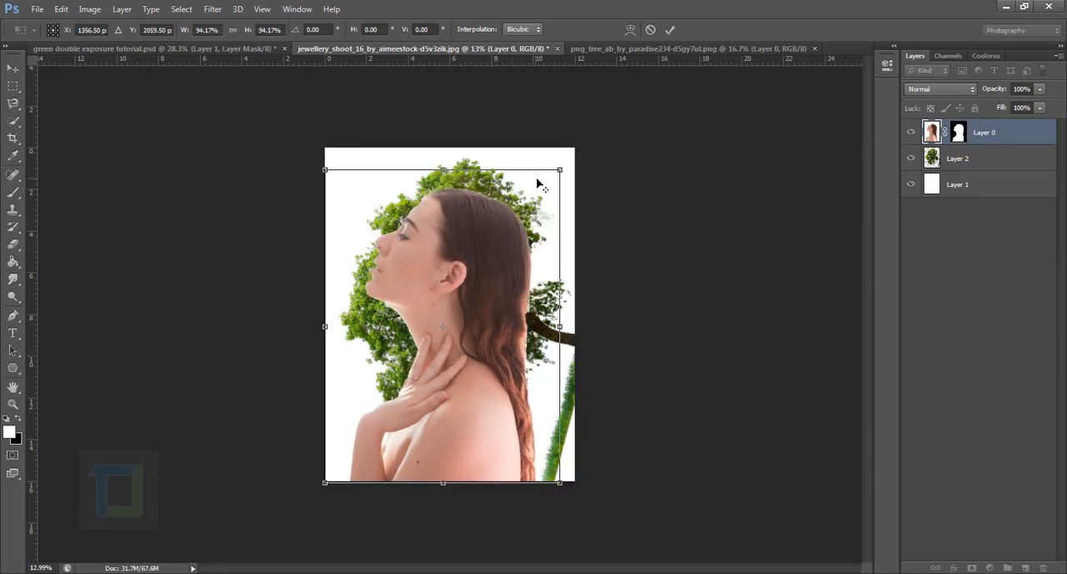
drag(568, 174, 572, 159)
drag(500, 271, 507, 272)
key(Return)
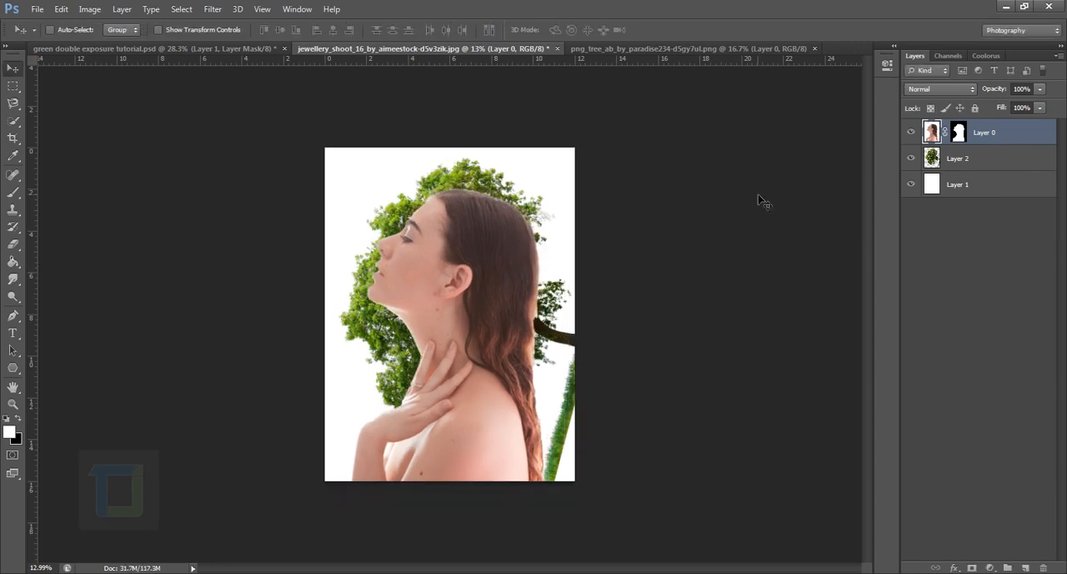
Set the blend mode of the woman's layer to Lighten.
click(972, 161)
click(985, 137)
click(934, 88)
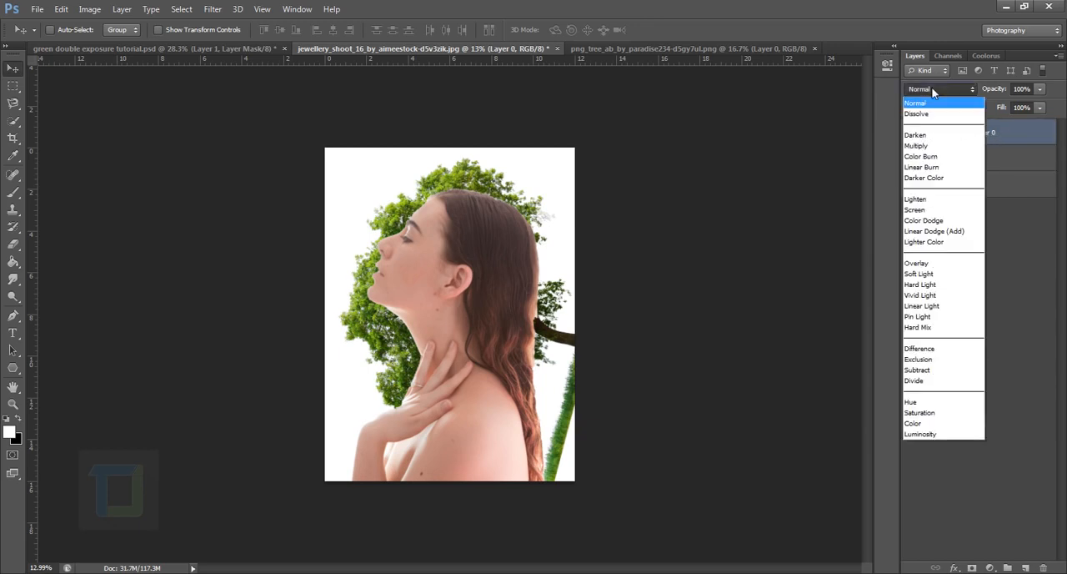
click(923, 201)
scroll(604, 351, up, 4)
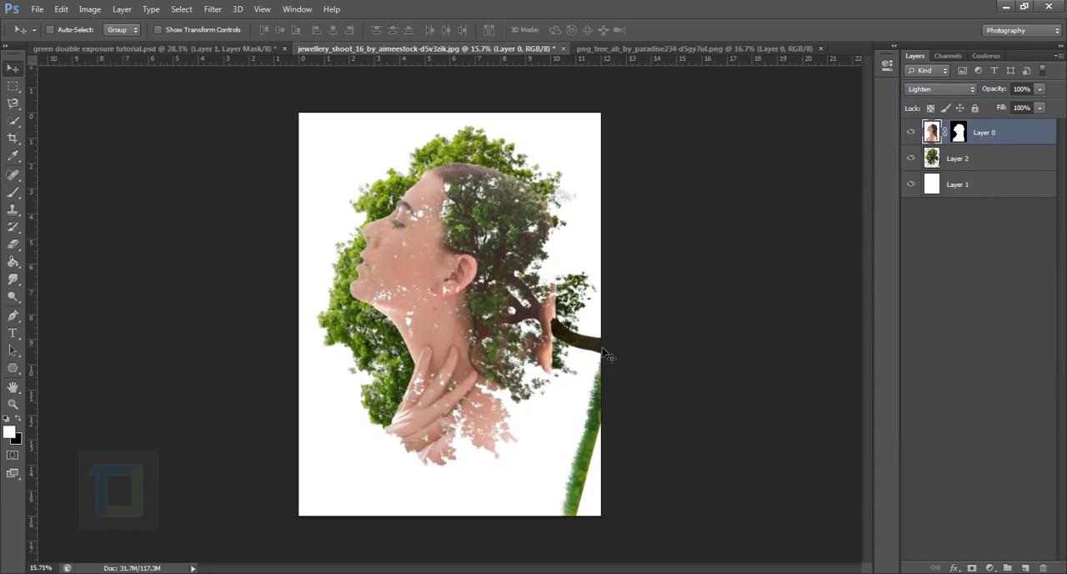
scroll(608, 357, down, 1)
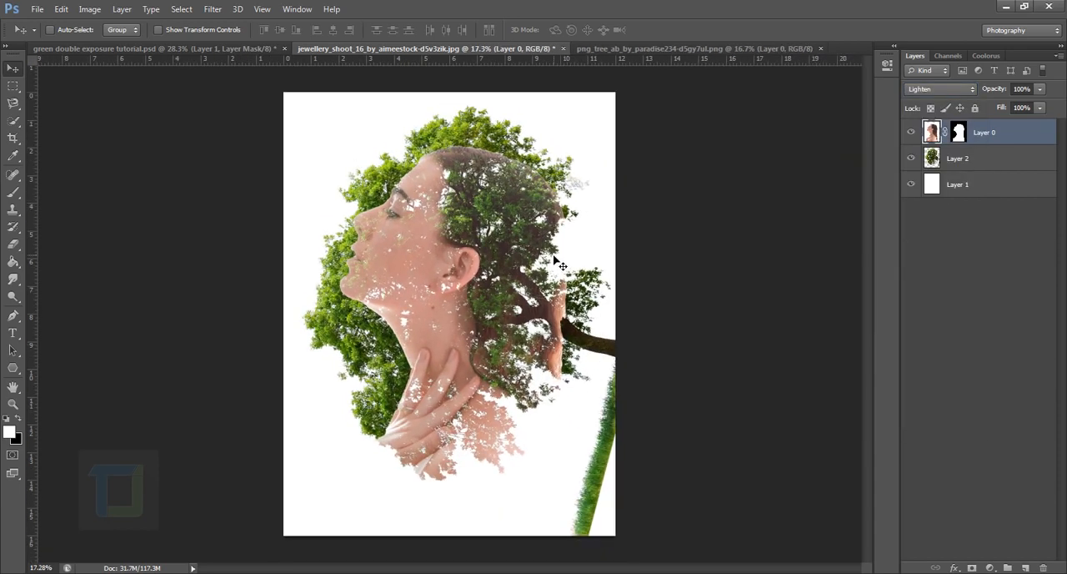
Rotate the tree layer about -6.43° and shift it so its foliage covers the woman's face and hair.
click(985, 160)
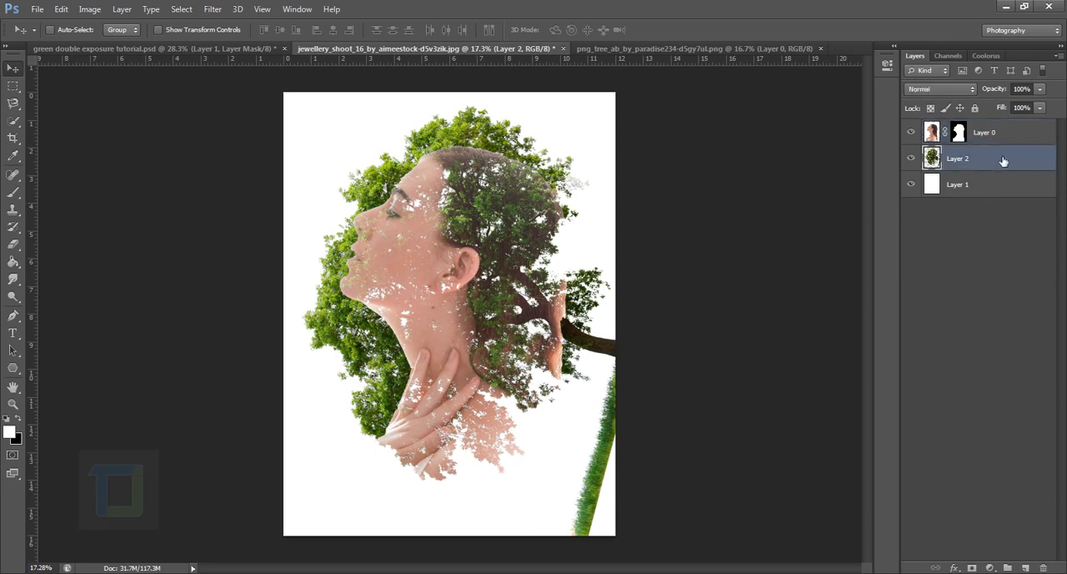
key(ctrl+t)
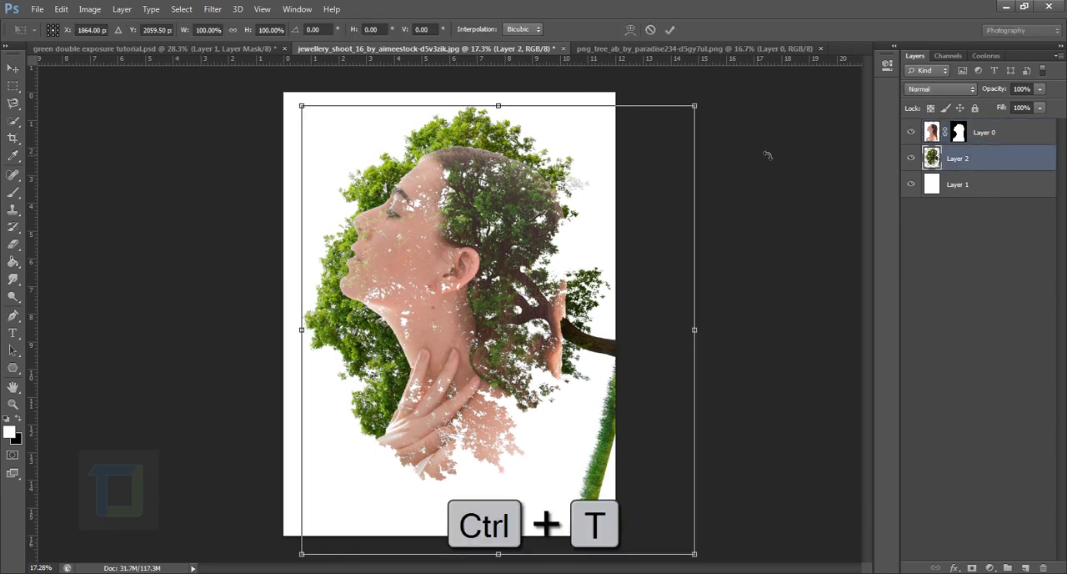
scroll(767, 155, down, 1)
drag(750, 155, 741, 94)
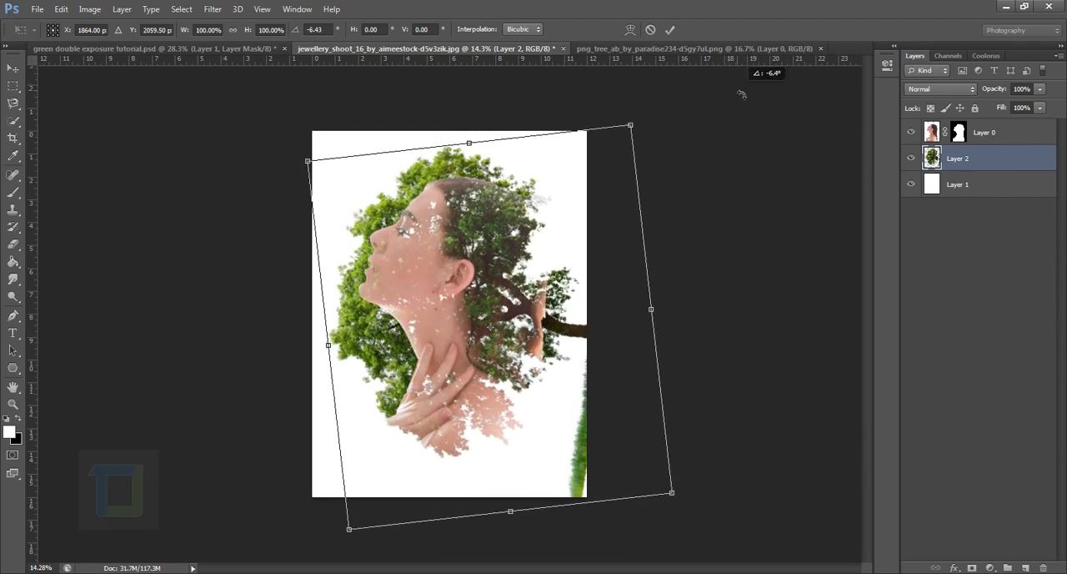
mouse_move(472, 329)
mouse_down()
mouse_move(451, 333)
mouse_move(472, 343)
mouse_up()
scroll(468, 348, up, 1)
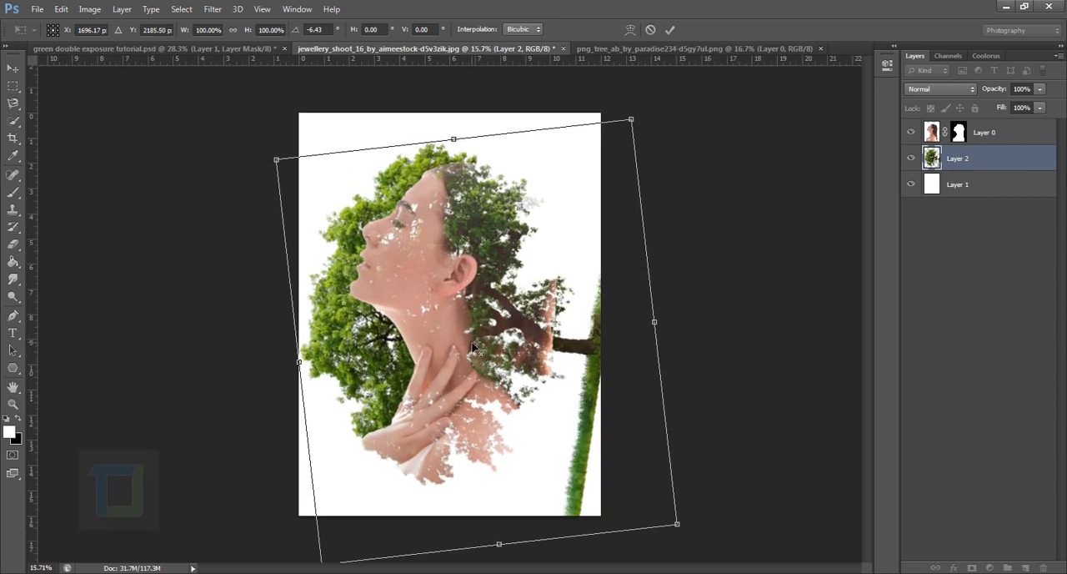
key(Return)
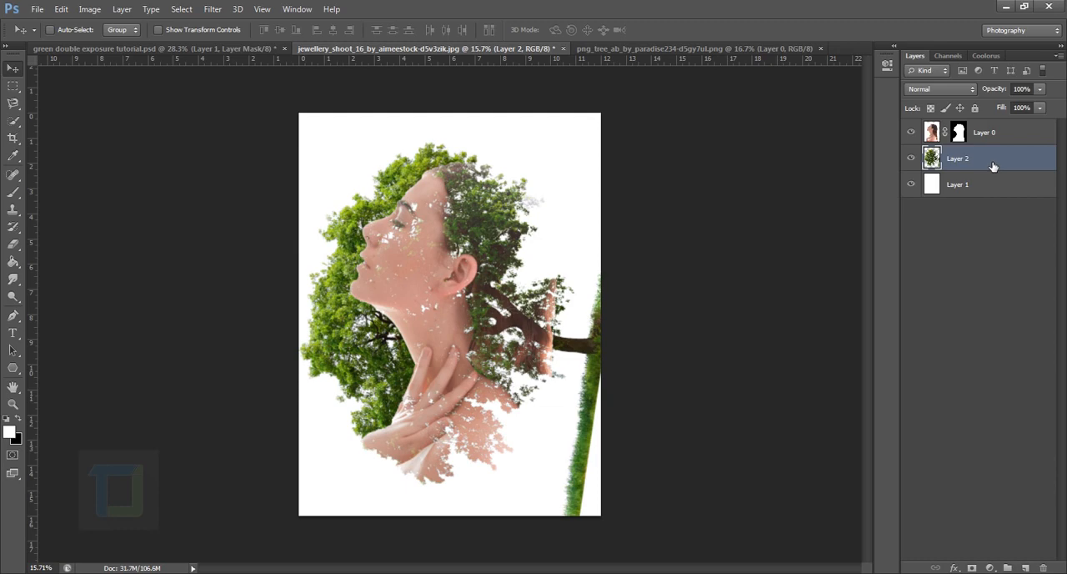
Add a layer mask to the tree layer and select everything outside the woman's silhouette using her layer's mask.
click(972, 568)
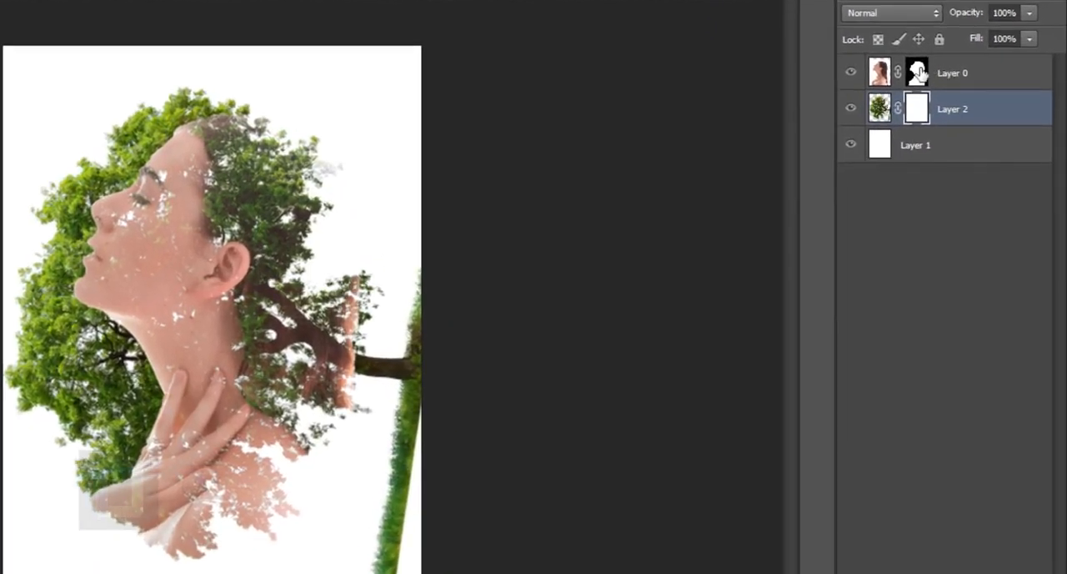
click(919, 73)
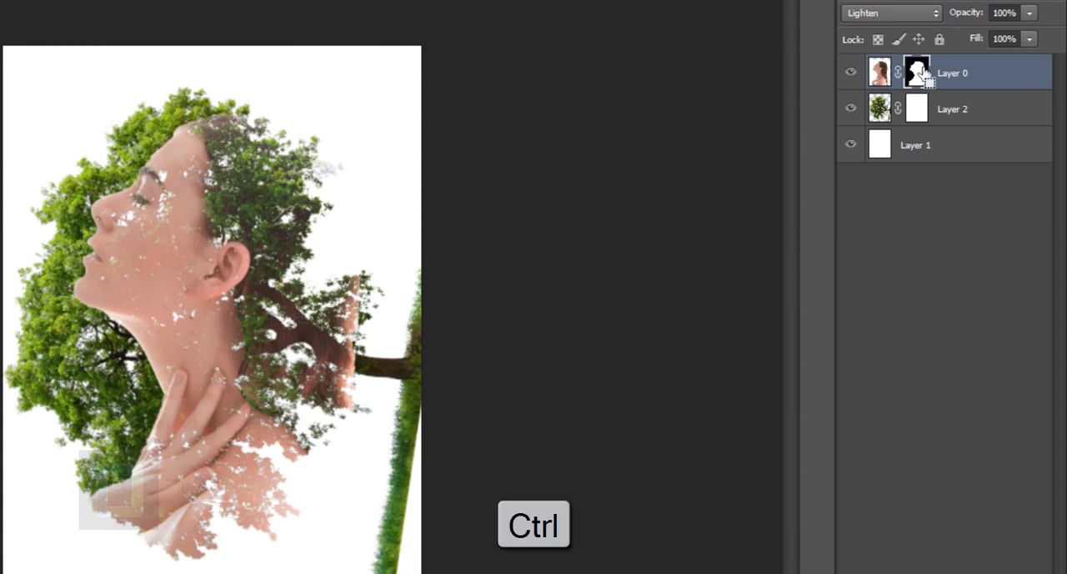
ctrl+click(921, 75)
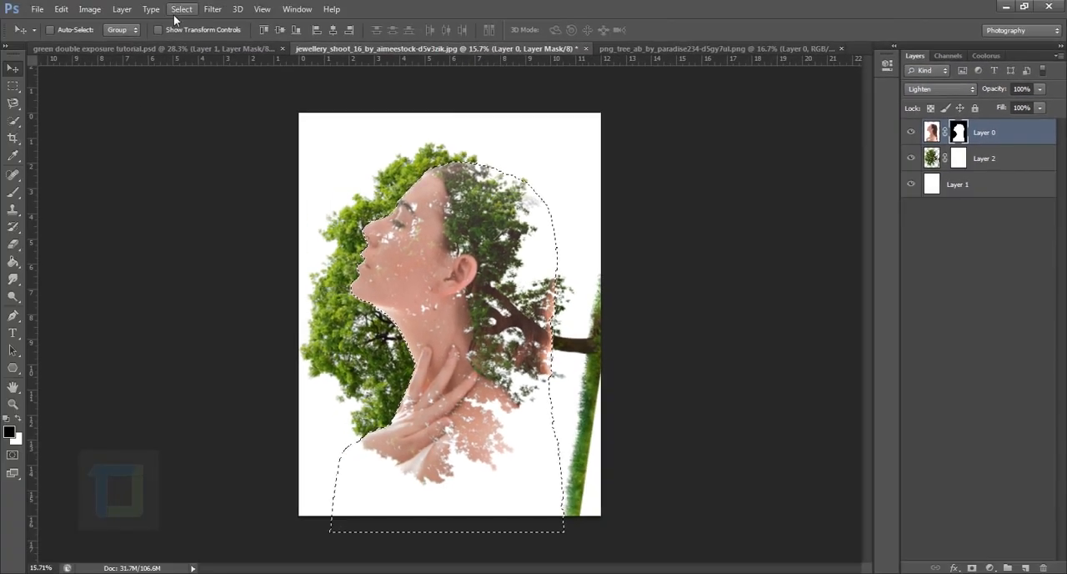
click(181, 9)
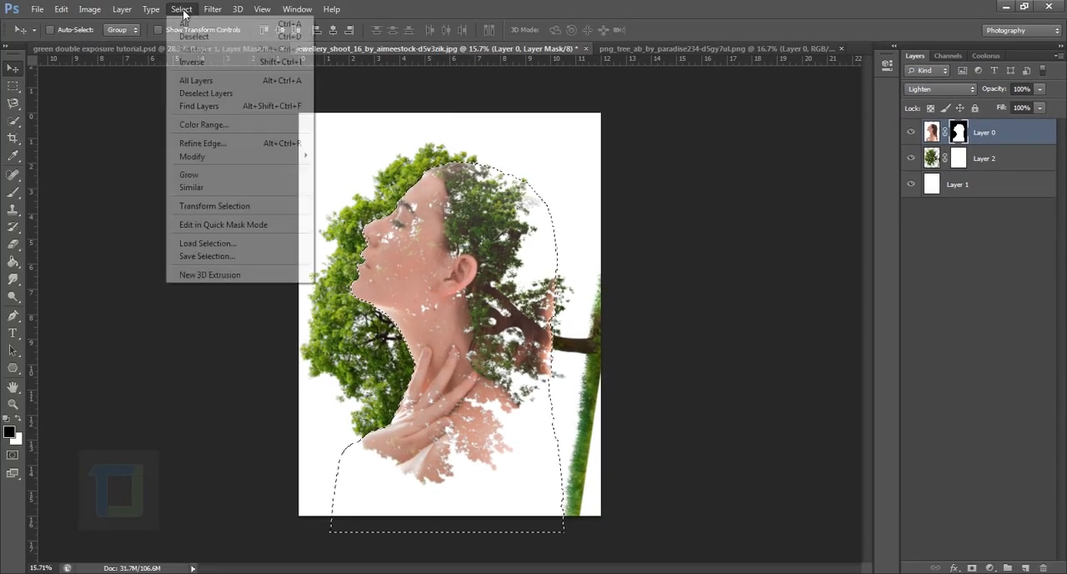
click(199, 62)
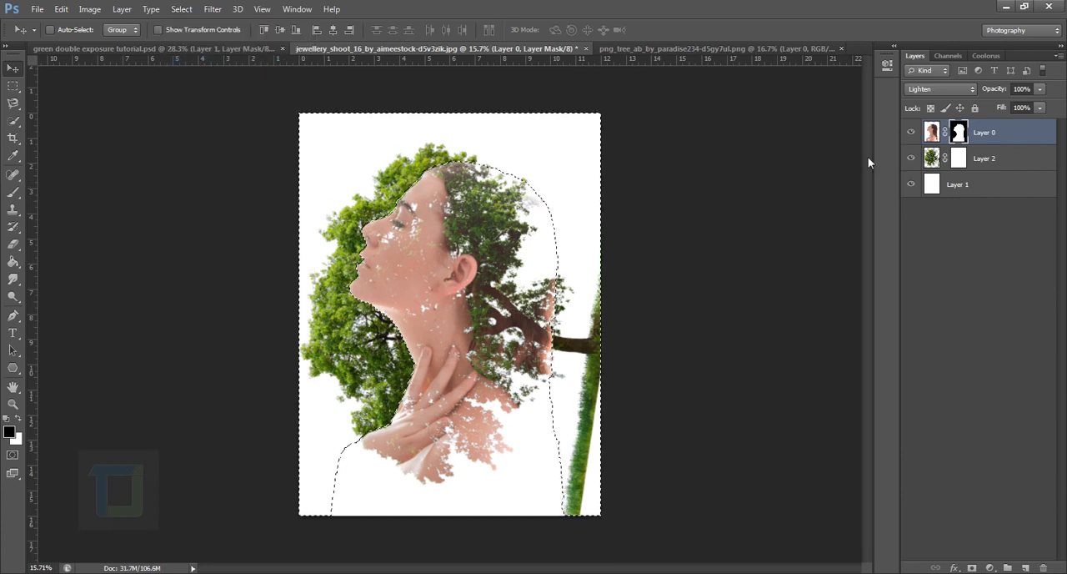
Brush black on the tree layer's mask to hide the foliage outside the woman's face, neck and crown.
click(964, 162)
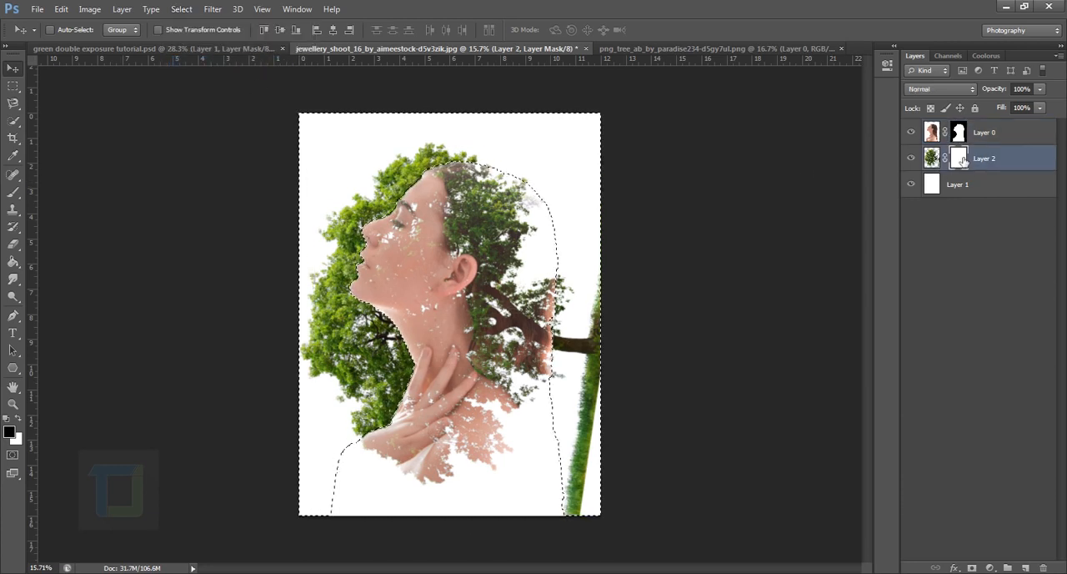
click(13, 192)
click(101, 190)
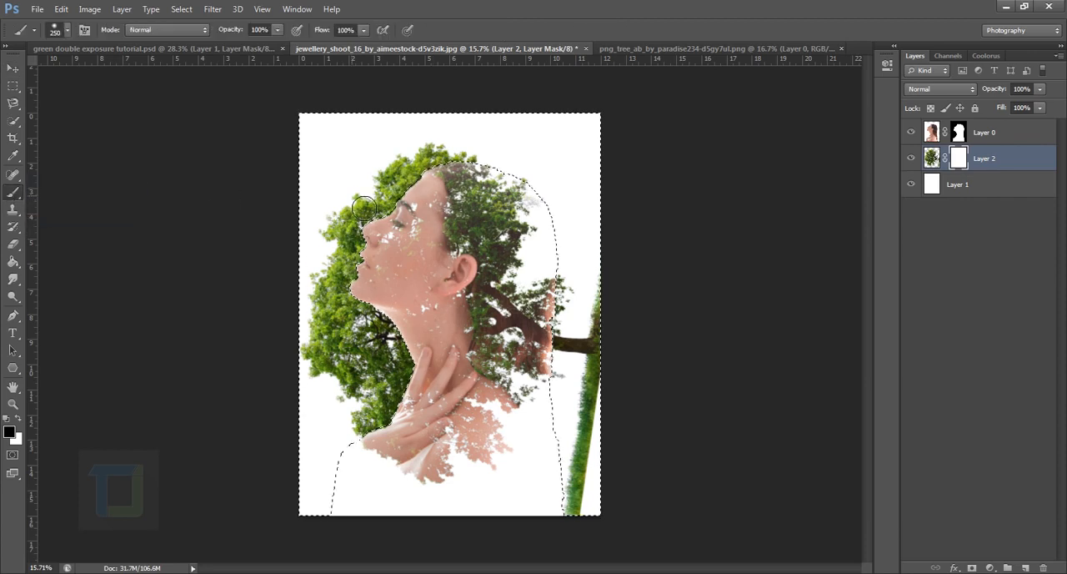
drag(353, 318, 343, 231)
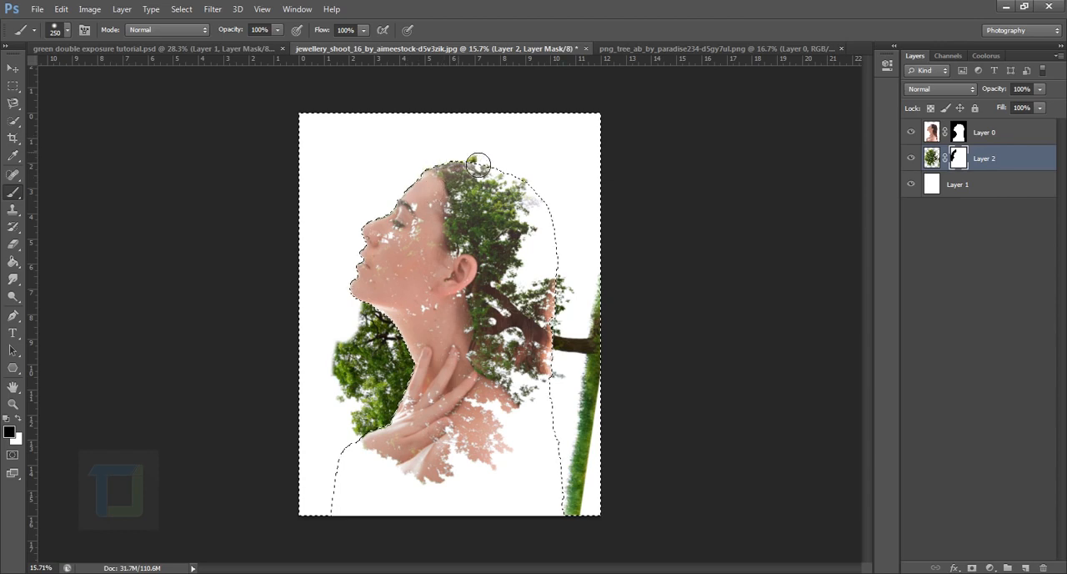
mouse_move(370, 268)
mouse_down()
mouse_move(365, 420)
mouse_move(350, 334)
mouse_move(396, 399)
mouse_move(400, 443)
mouse_move(410, 441)
mouse_move(425, 332)
mouse_move(426, 470)
mouse_move(382, 416)
mouse_move(386, 349)
mouse_move(378, 500)
mouse_move(429, 271)
mouse_move(410, 410)
mouse_up()
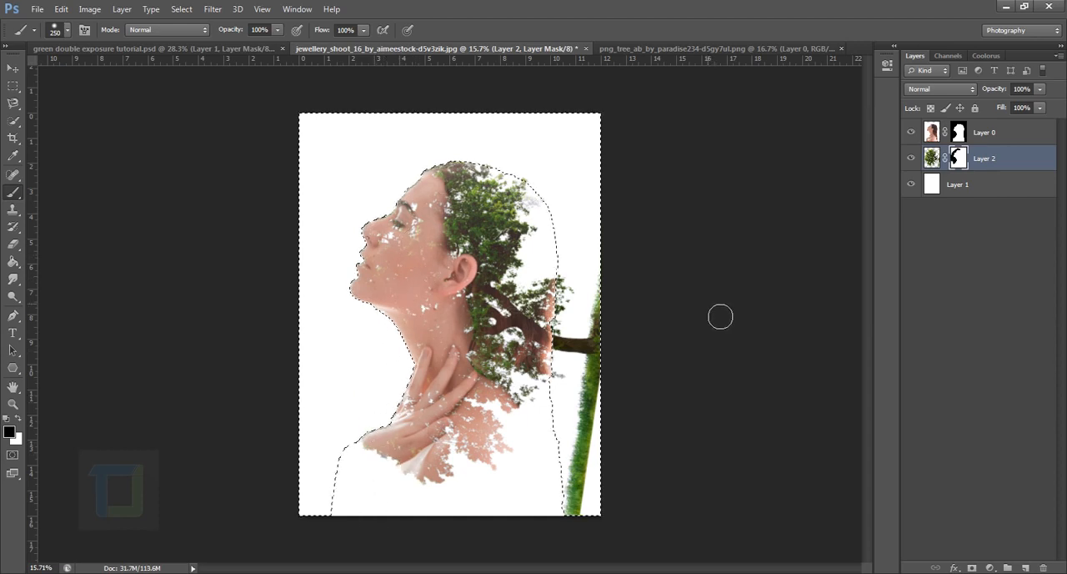
Deselect the silhouette selection and brush black on the tree layer's mask to hide the outer trunk and grass strip.
key(ctrl+d)
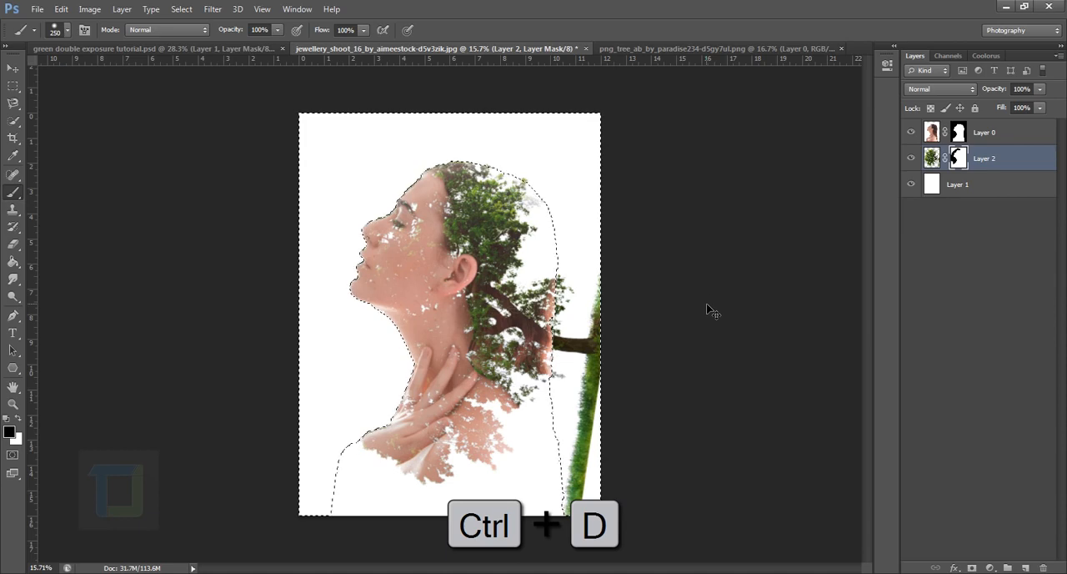
scroll(631, 428, up, 1)
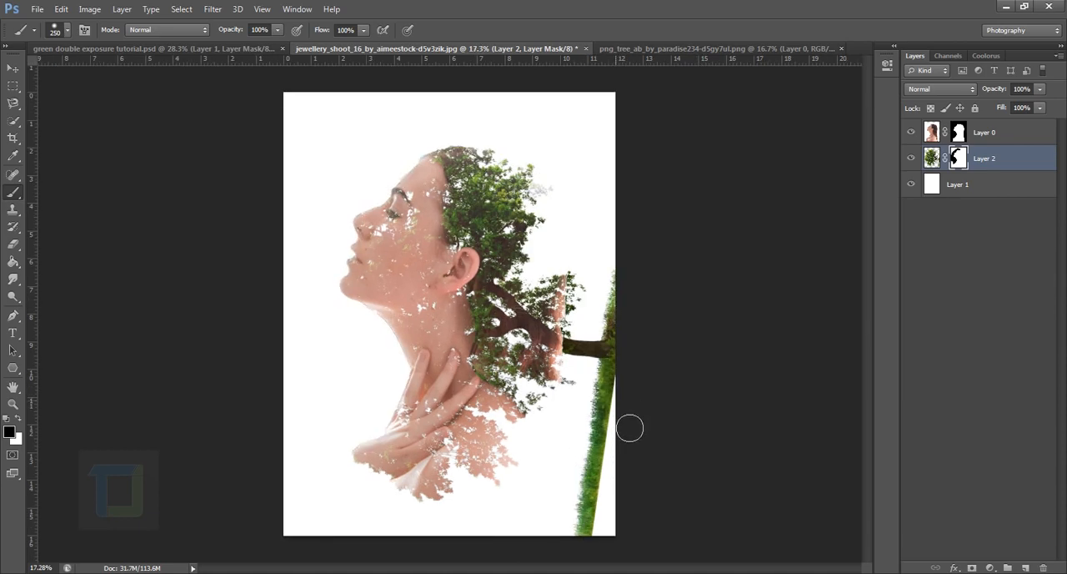
scroll(618, 461, down, 2)
mouse_move(583, 507)
mouse_down()
mouse_move(590, 427)
mouse_move(554, 548)
mouse_move(563, 470)
mouse_move(601, 377)
mouse_move(591, 346)
mouse_move(587, 404)
mouse_move(605, 269)
mouse_move(587, 375)
mouse_move(580, 326)
mouse_move(572, 383)
mouse_up()
scroll(593, 364, up, 3)
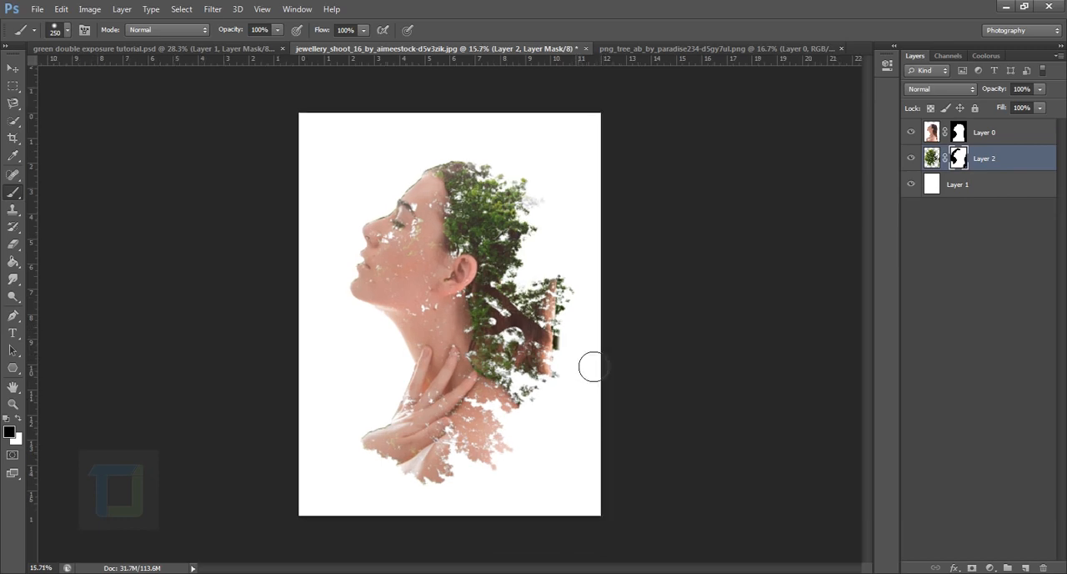
scroll(783, 243, down, 2)
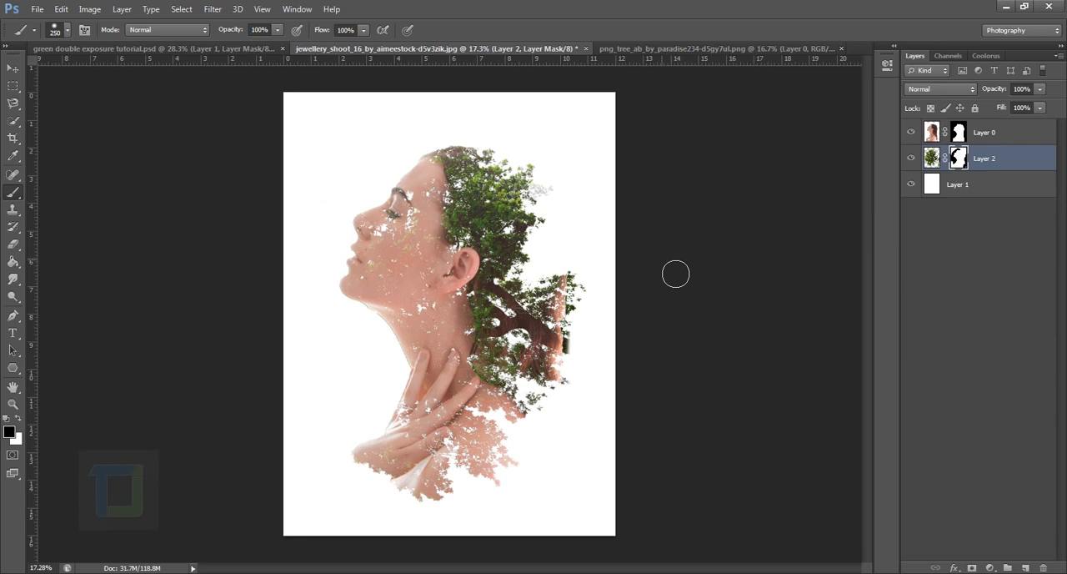
Brush black on the woman's layer mask to remove her hair behind the neck around the tree branches.
scroll(550, 388, up, 1)
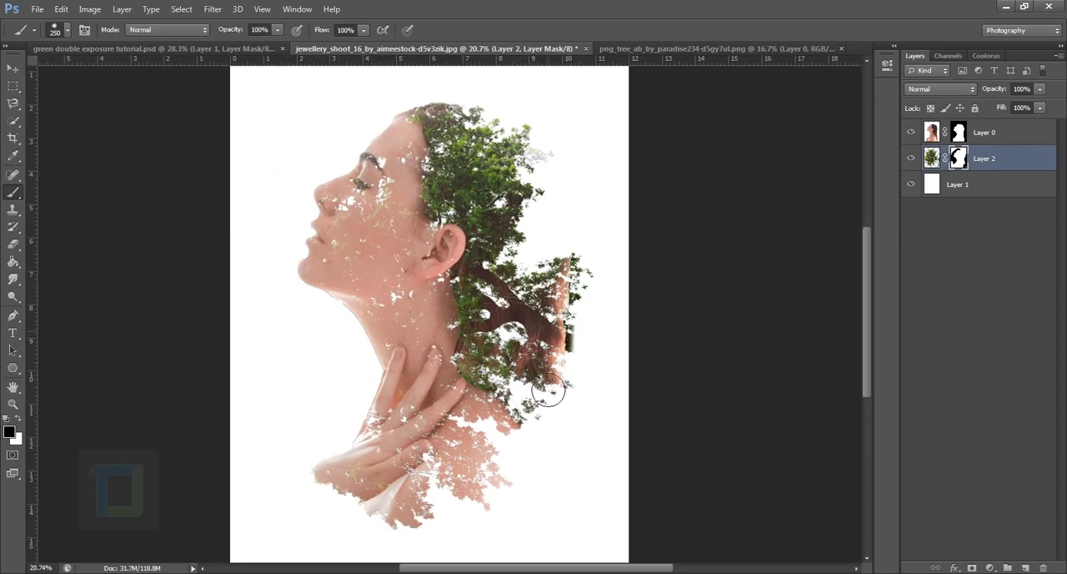
scroll(558, 350, up, 1)
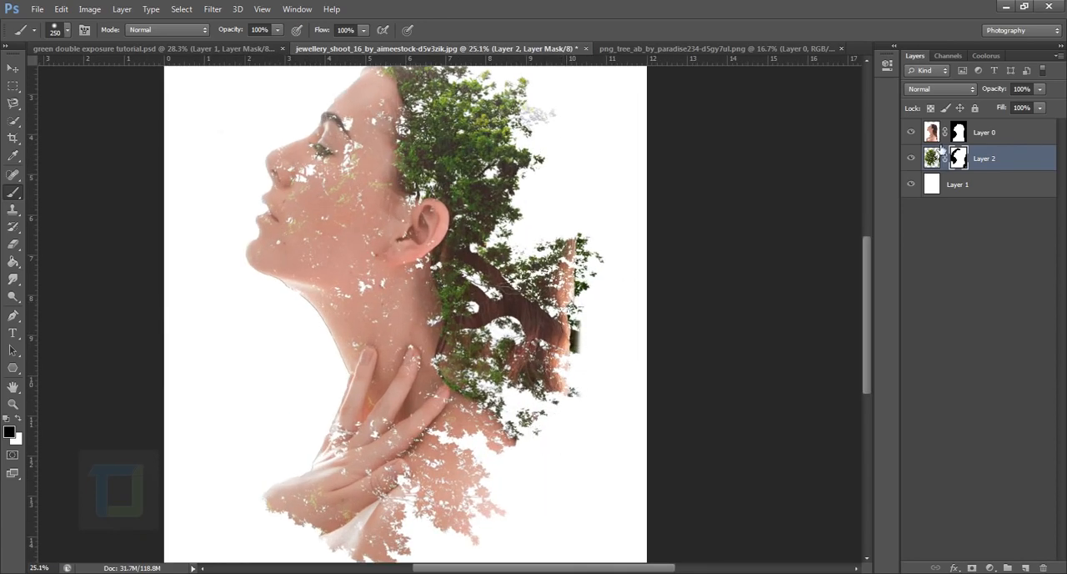
click(965, 134)
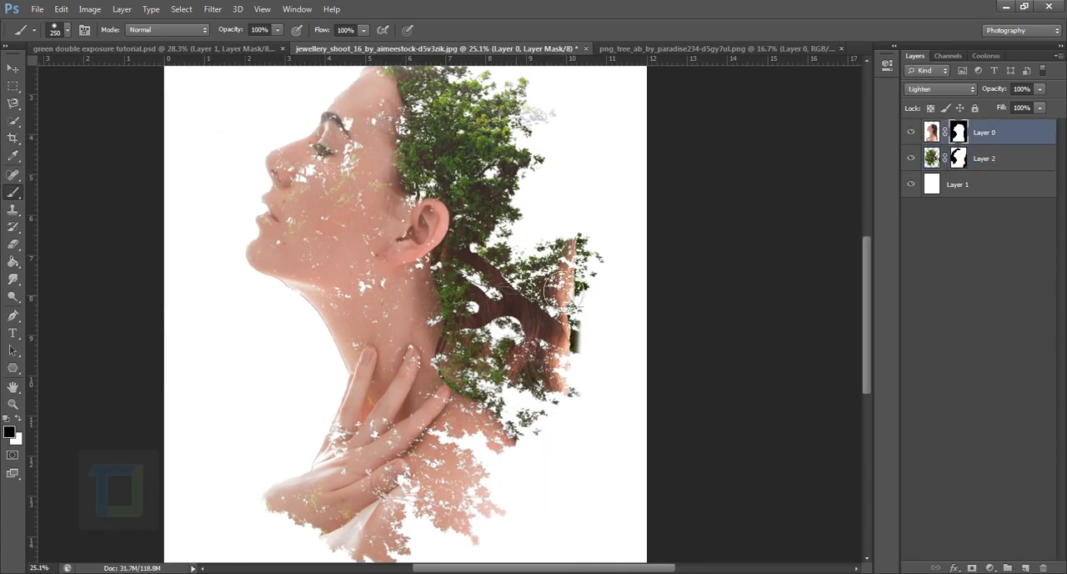
mouse_move(585, 268)
mouse_down()
mouse_move(581, 422)
mouse_move(605, 298)
mouse_move(575, 324)
mouse_move(554, 410)
mouse_move(554, 385)
mouse_move(509, 307)
mouse_move(509, 382)
mouse_move(500, 292)
mouse_move(506, 326)
mouse_move(530, 343)
mouse_move(527, 402)
mouse_up()
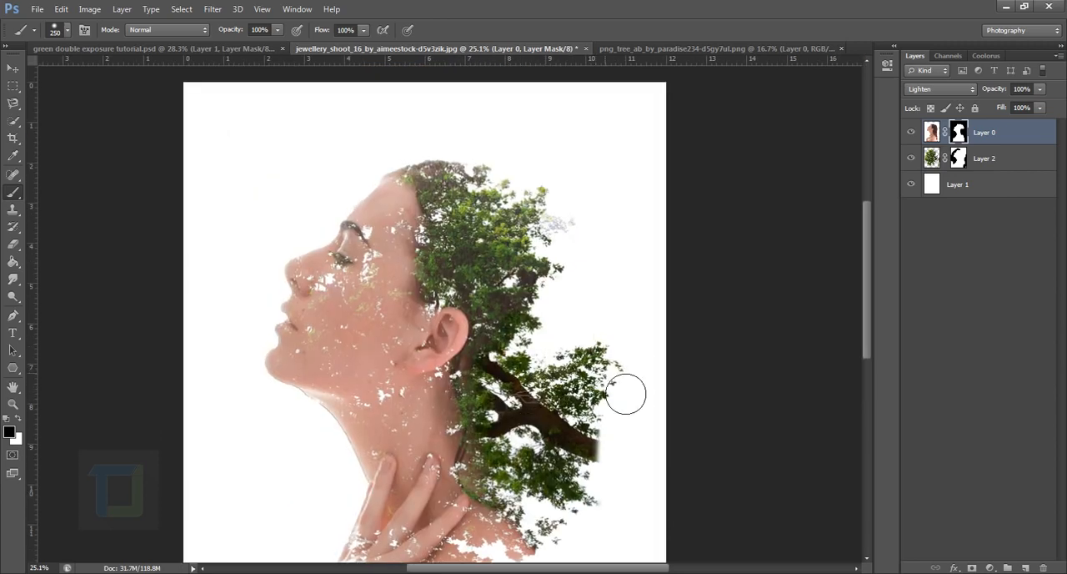
scroll(624, 389, down, 3)
scroll(615, 381, up, 2)
scroll(487, 345, up, 2)
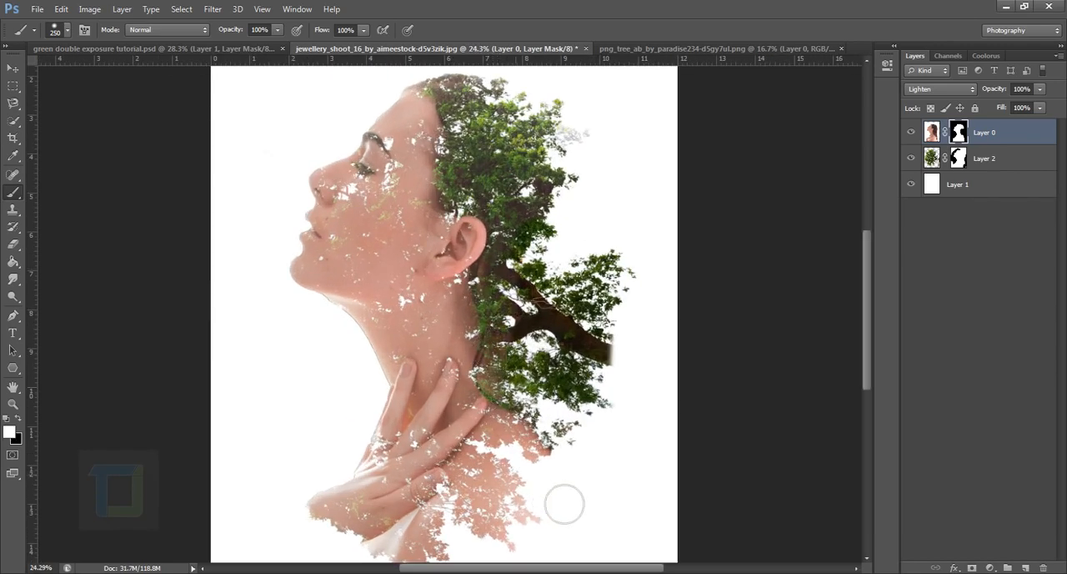
Soften the brush to 0% hardness and enlarge it to 800 px.
right_click(567, 350)
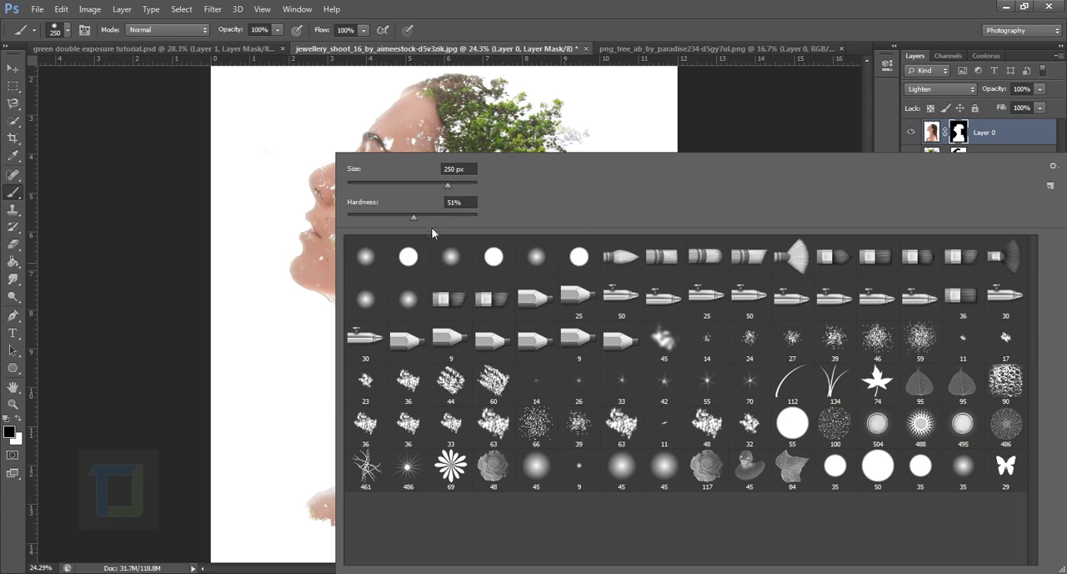
drag(414, 218, 288, 224)
click(679, 5)
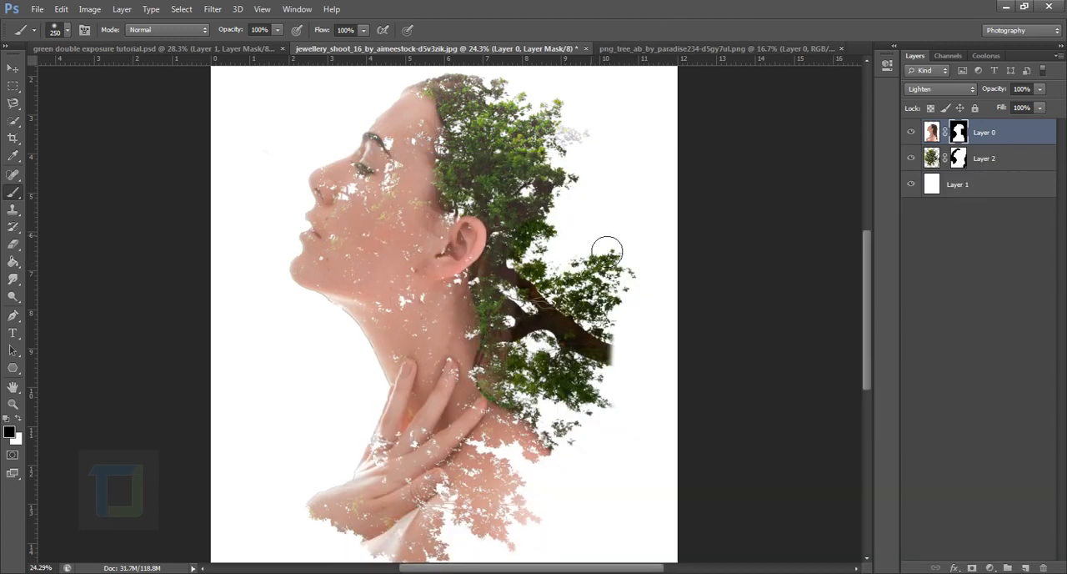
key(bracketright)
key(bracketright)
key(bracketright)
key(bracketright)
key(bracketright)
key(bracketright)
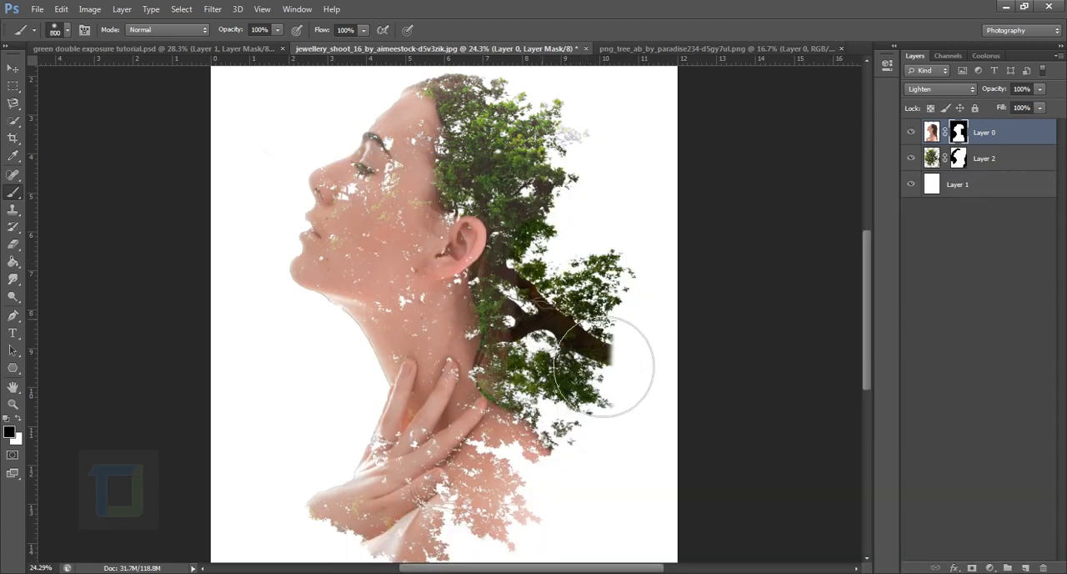
scroll(686, 448, down, 3)
scroll(680, 441, up, 4)
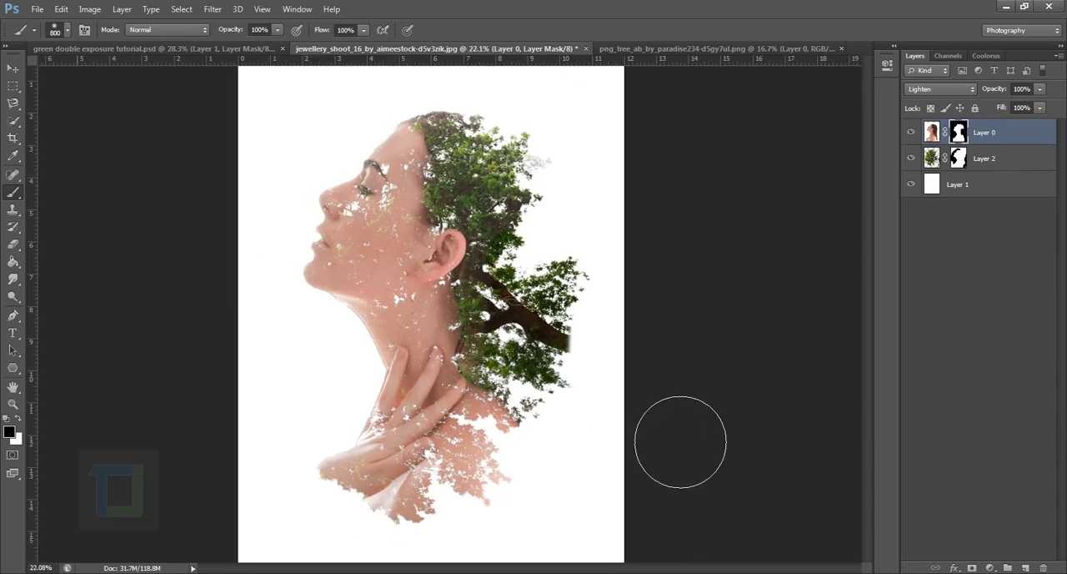
scroll(534, 322, down, 1)
scroll(634, 417, up, 2)
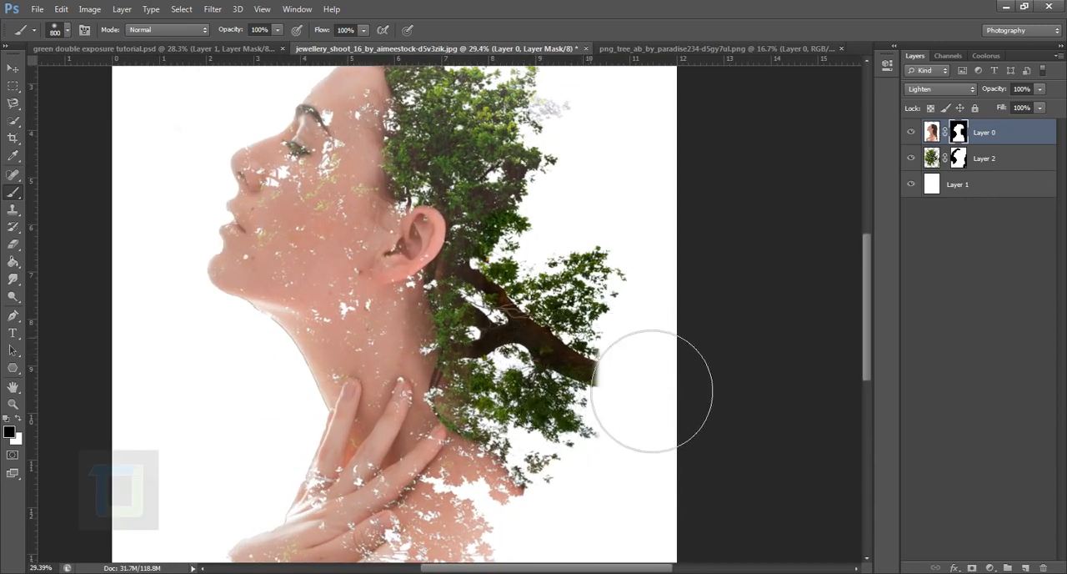
Target the tree layer's mask and outline the thick branch jutting out behind the neck with the Lasso tool.
click(14, 104)
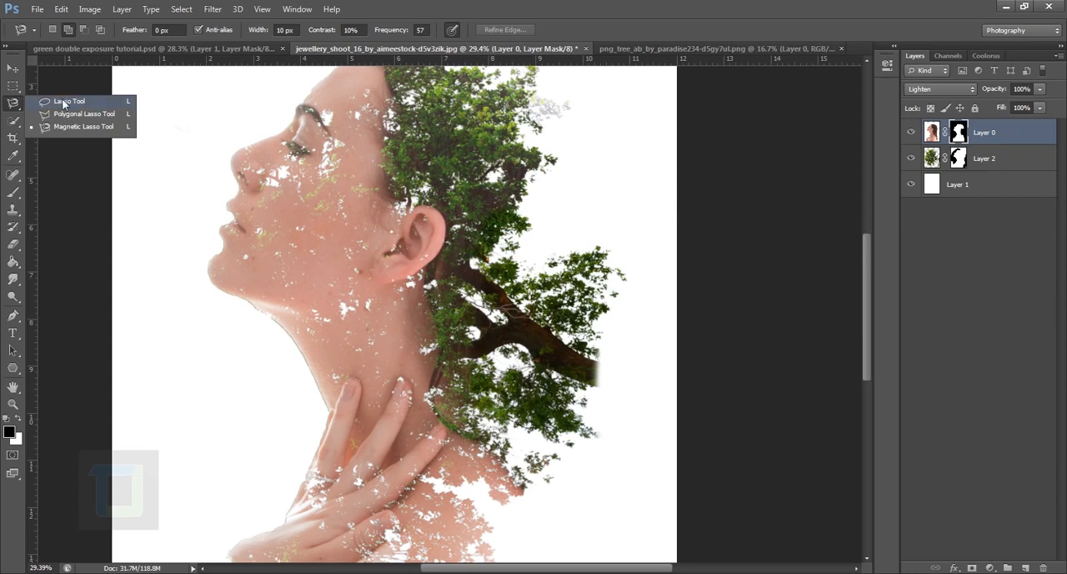
click(65, 102)
click(931, 158)
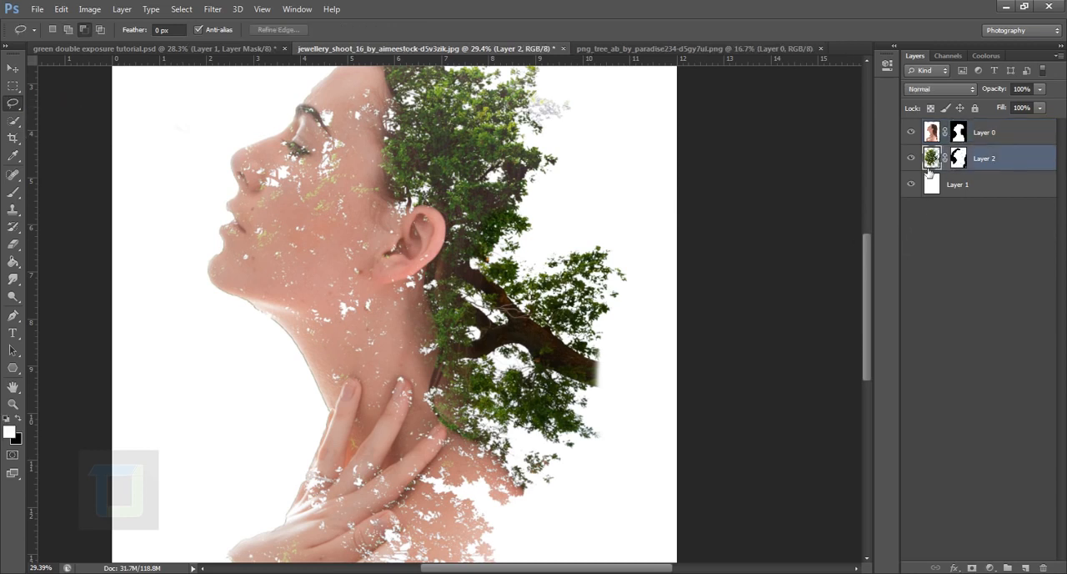
click(958, 158)
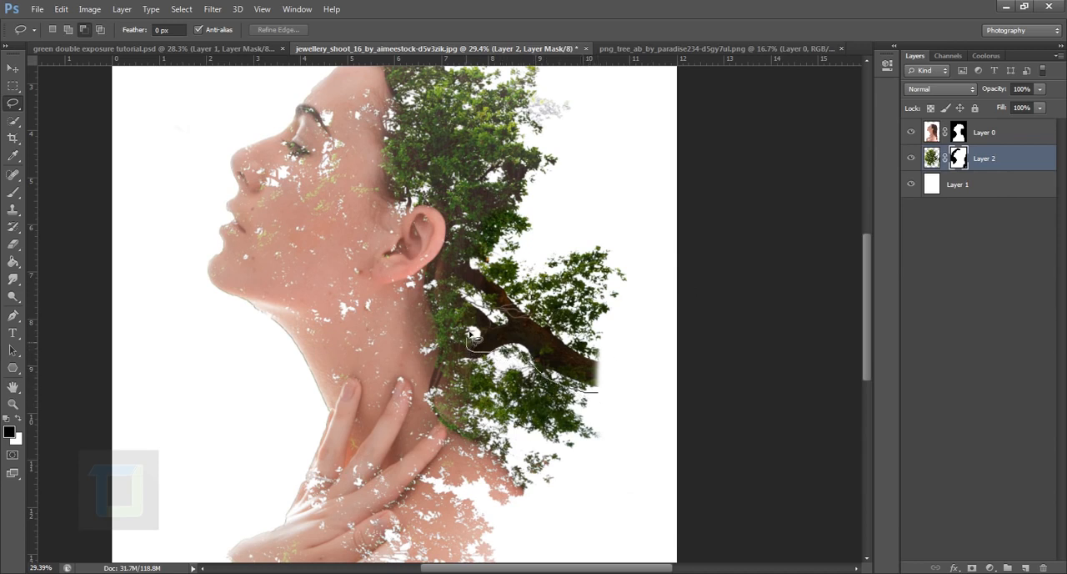
mouse_move(470, 335)
mouse_down()
mouse_move(485, 265)
mouse_move(566, 261)
mouse_move(604, 242)
mouse_up()
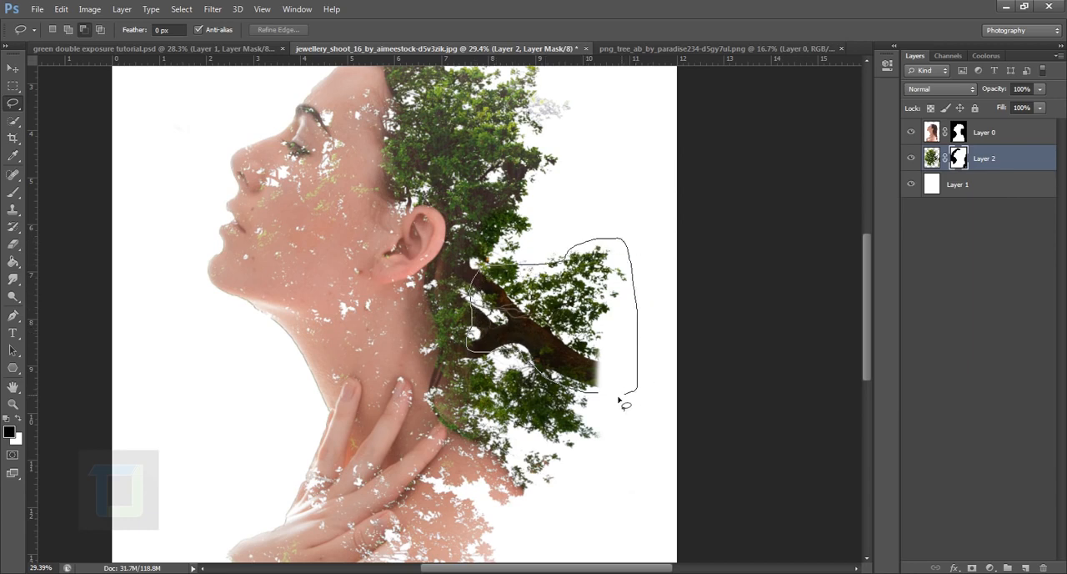
drag(581, 396, 586, 394)
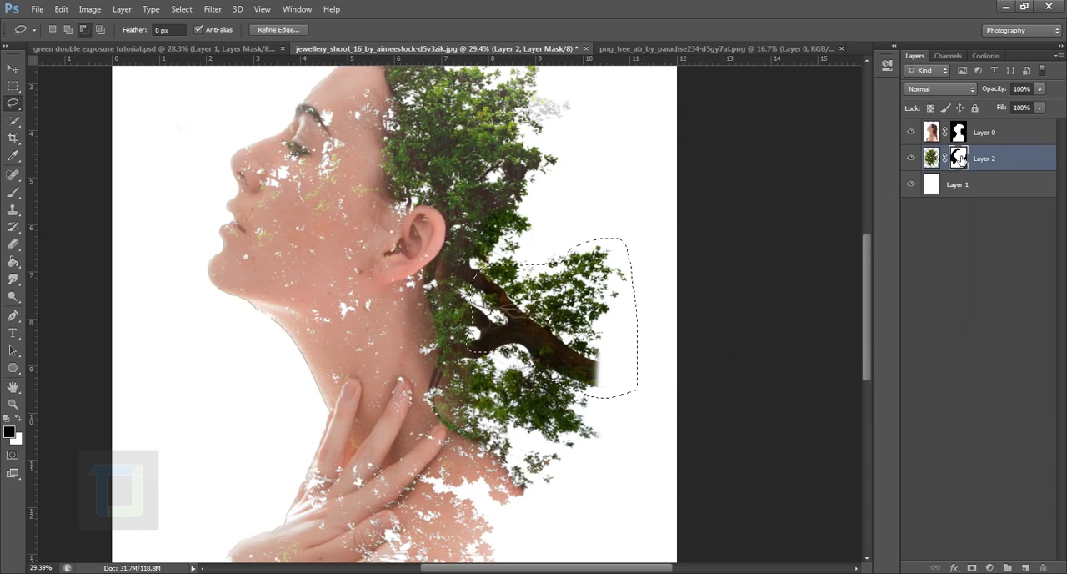
Brush black inside the selection on the tree layer's mask to hide the protruding branch, and deselect.
click(13, 192)
click(75, 191)
mouse_move(660, 341)
mouse_down()
mouse_move(631, 392)
mouse_move(579, 326)
mouse_move(567, 386)
mouse_up()
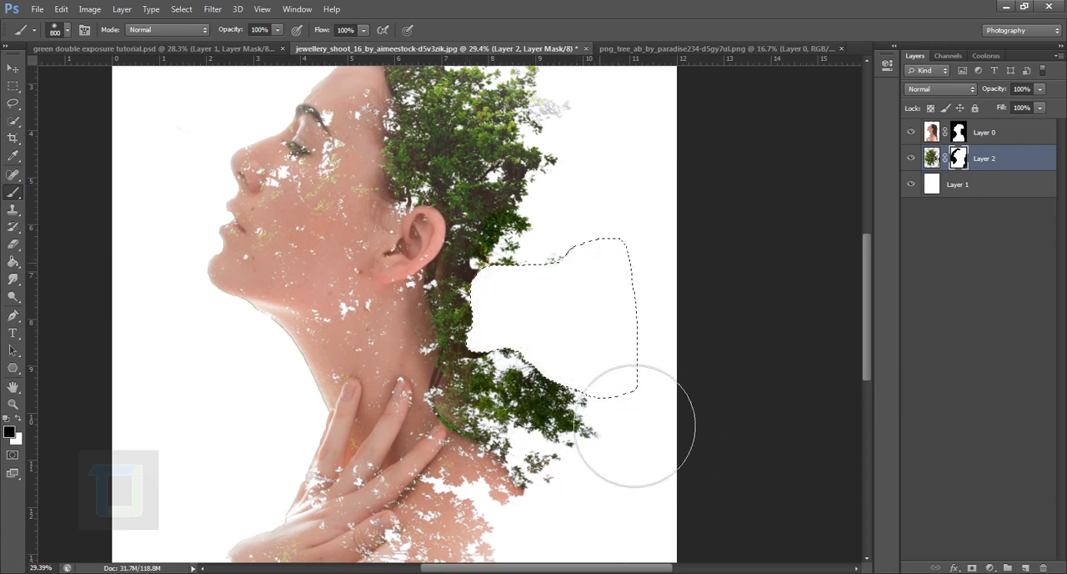
key(ctrl+d)
scroll(672, 358, down, 5)
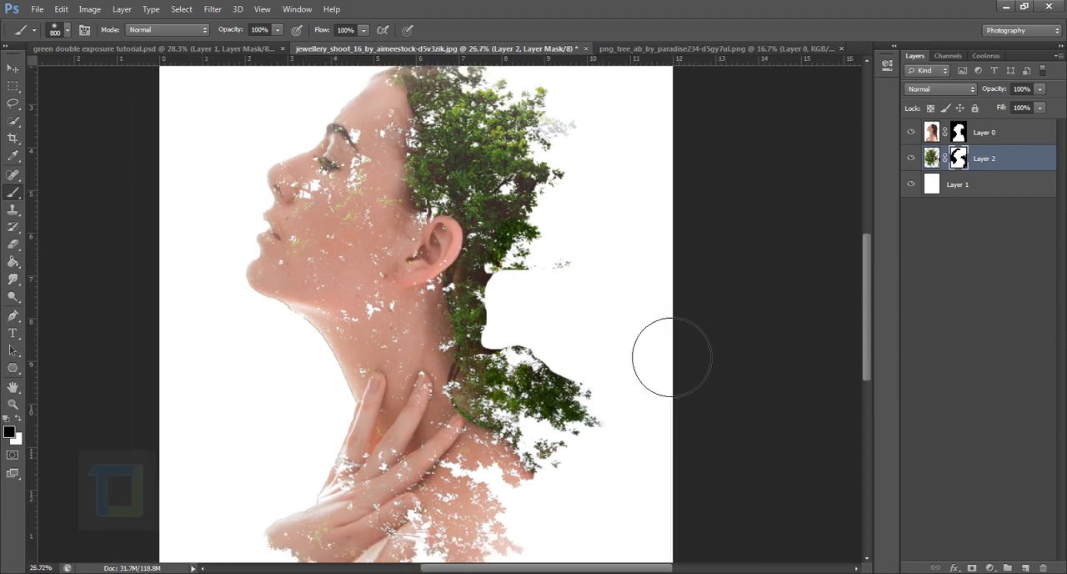
scroll(727, 389, up, 4)
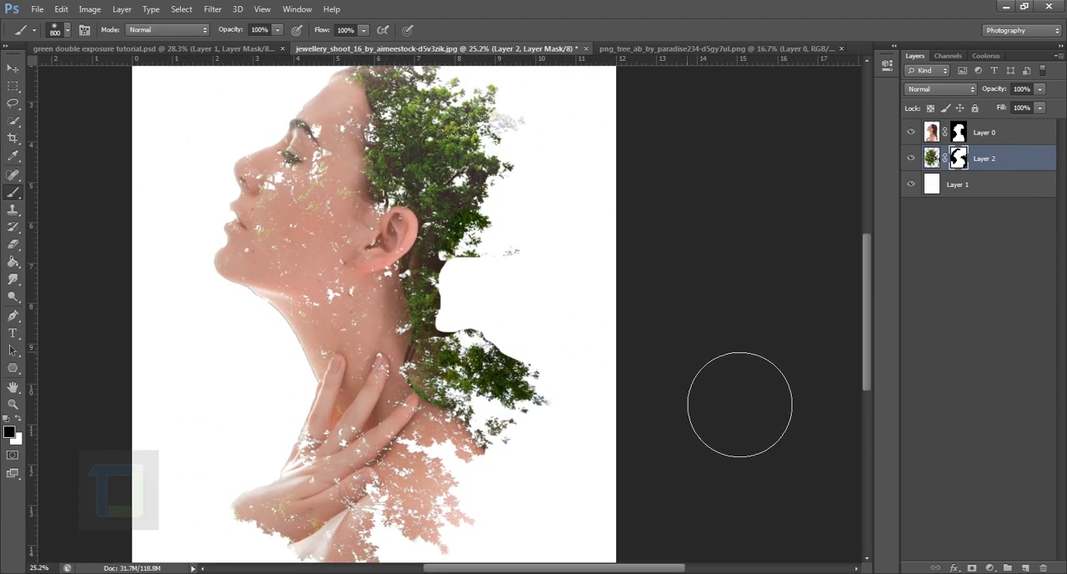
Choose the 60 px rough-textured brush tip, make white the foreground colour and rotate the tip to -93°.
scroll(529, 286, left, 3)
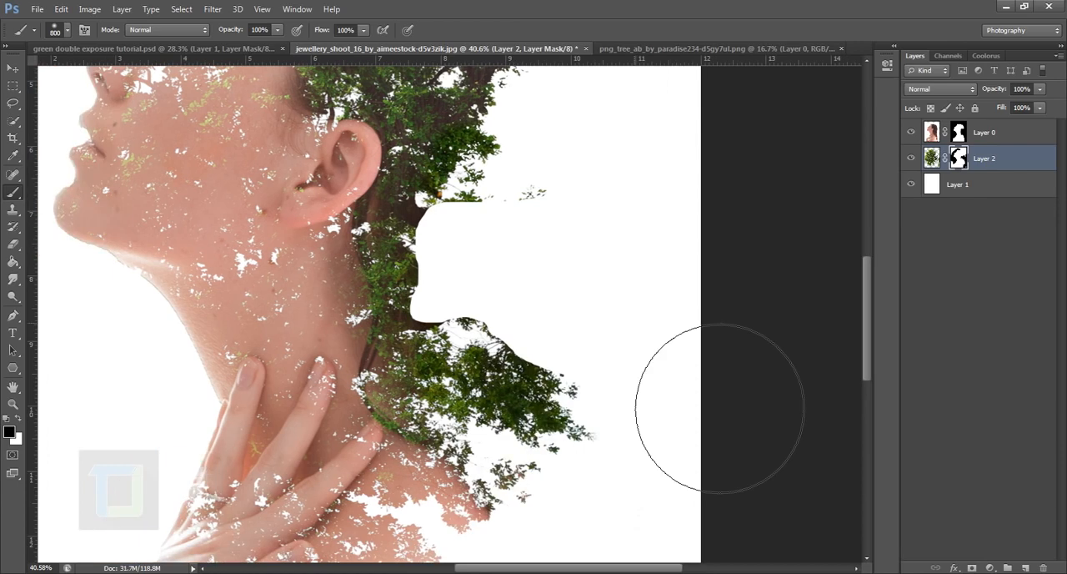
click(66, 31)
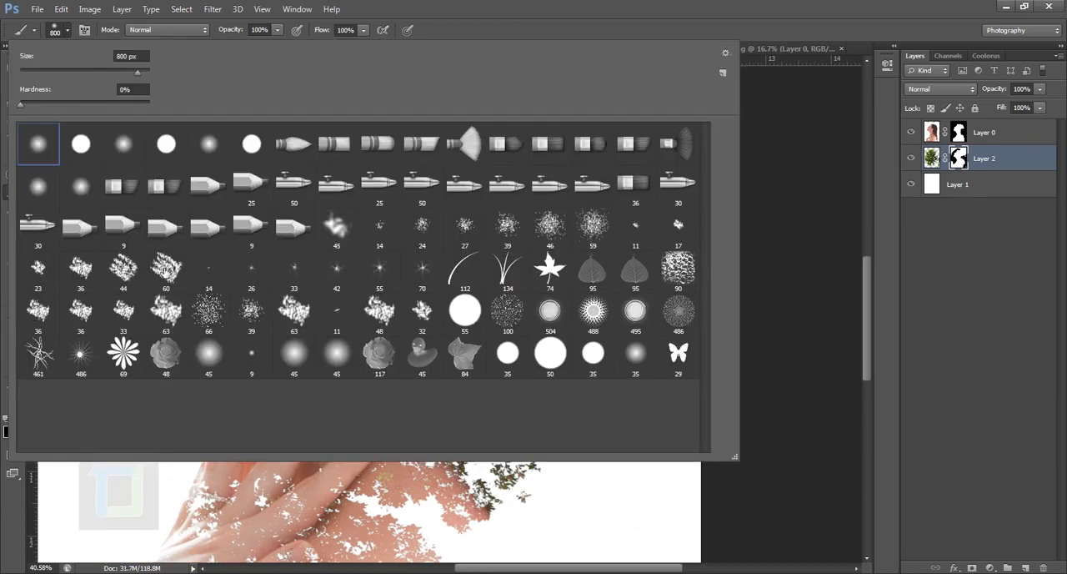
click(167, 271)
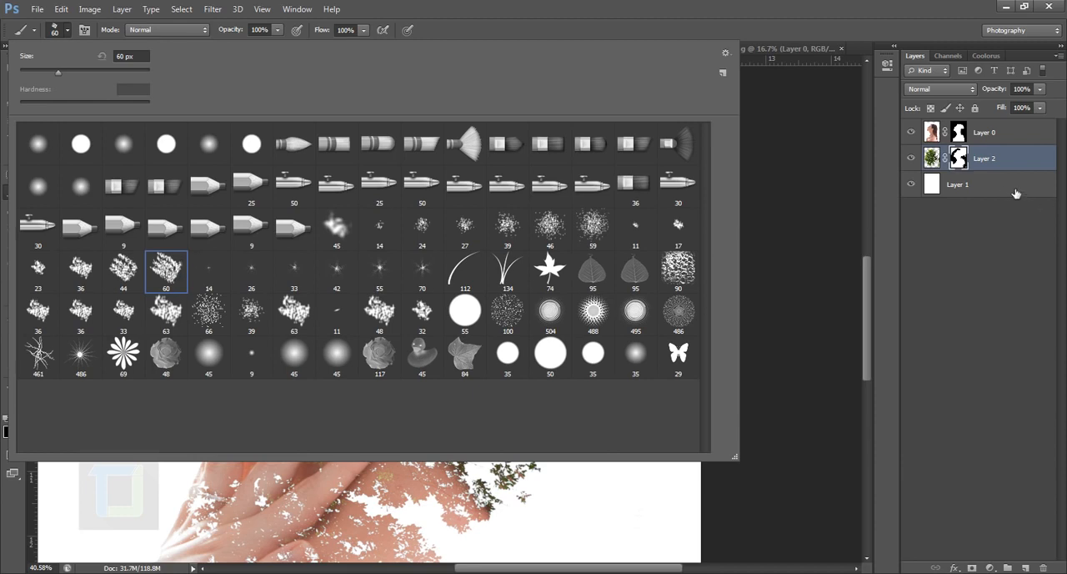
click(969, 156)
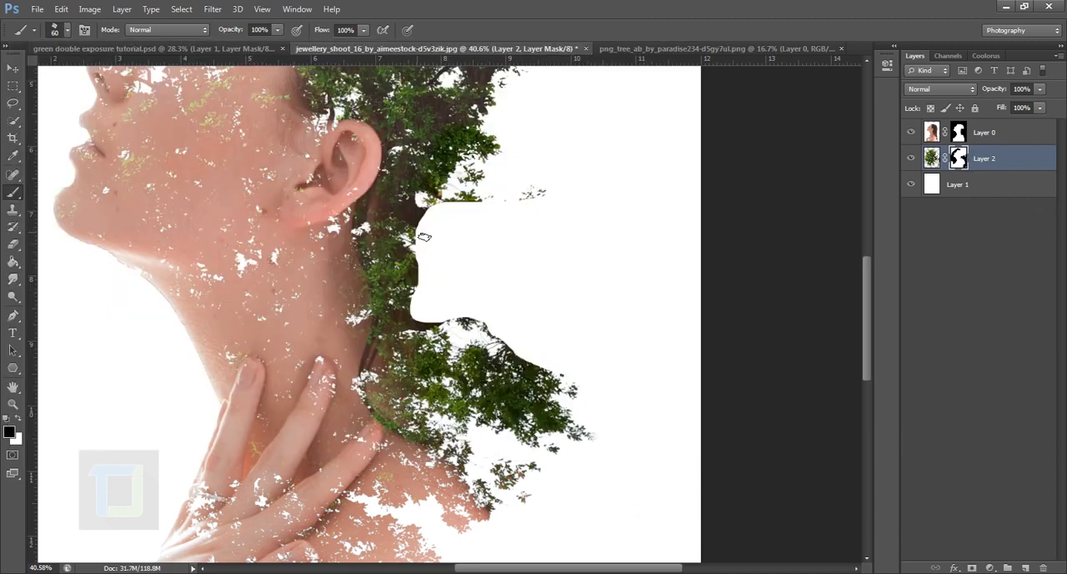
click(17, 421)
click(84, 30)
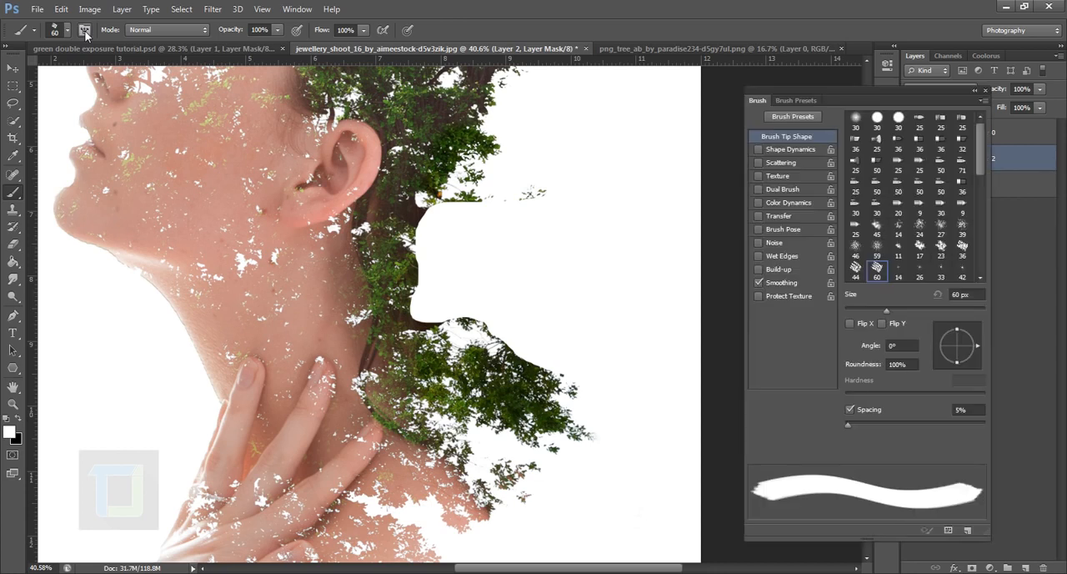
mouse_move(973, 347)
mouse_down()
mouse_move(974, 357)
mouse_move(957, 359)
mouse_up()
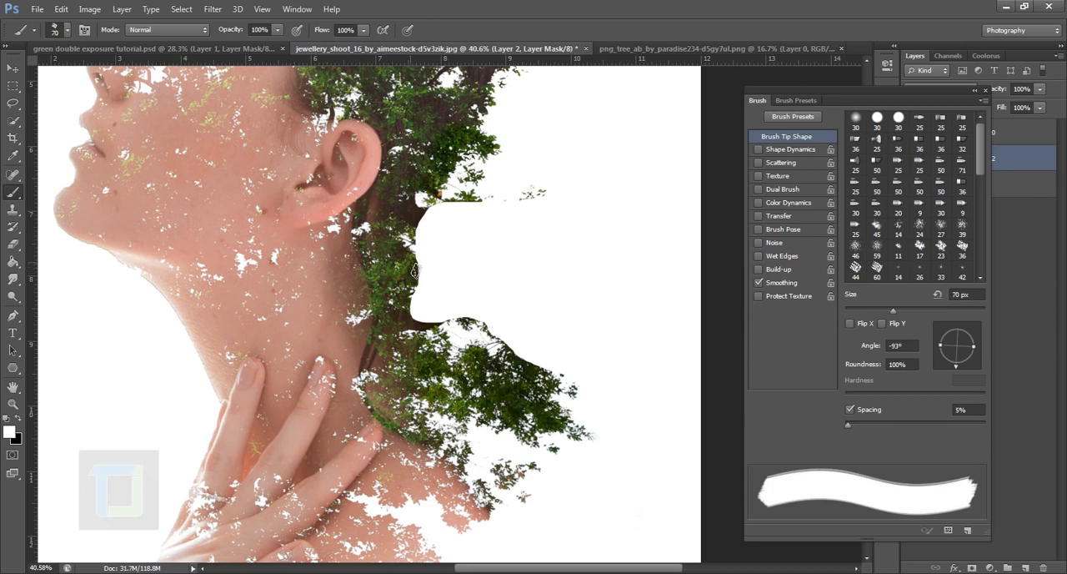
Roughen the cut foliage edges on the tree layer's mask with the textured tip at about 250 px, varying its angle, including 123° and 22°.
key(bracketright)
key(bracketright)
key(bracketright)
key(bracketright)
key(bracketright)
key(bracketright)
key(bracketright)
key(bracketright)
key(bracketright)
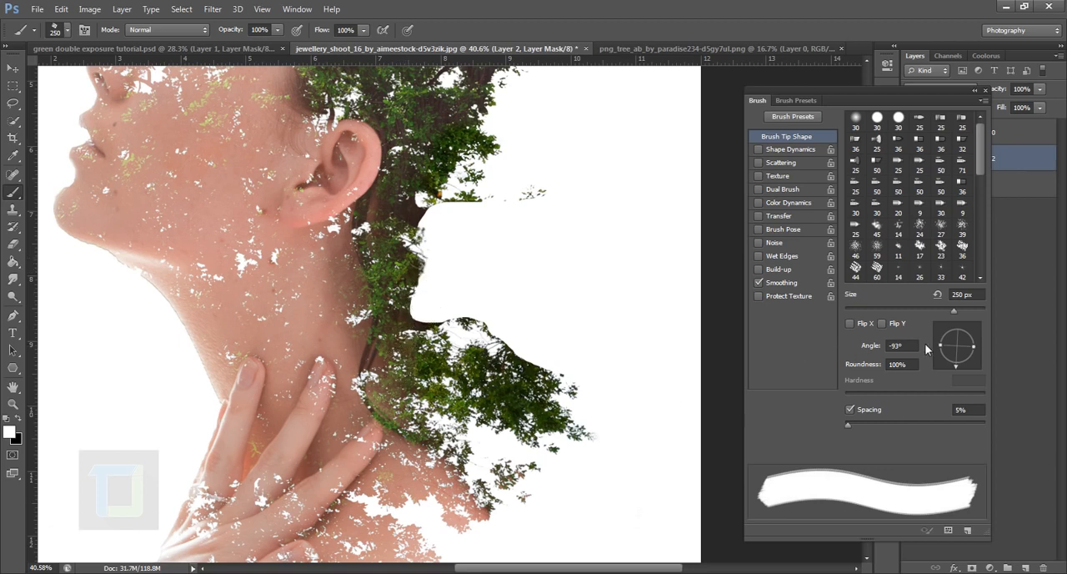
mouse_move(955, 367)
mouse_down()
mouse_move(941, 341)
mouse_move(947, 330)
mouse_up()
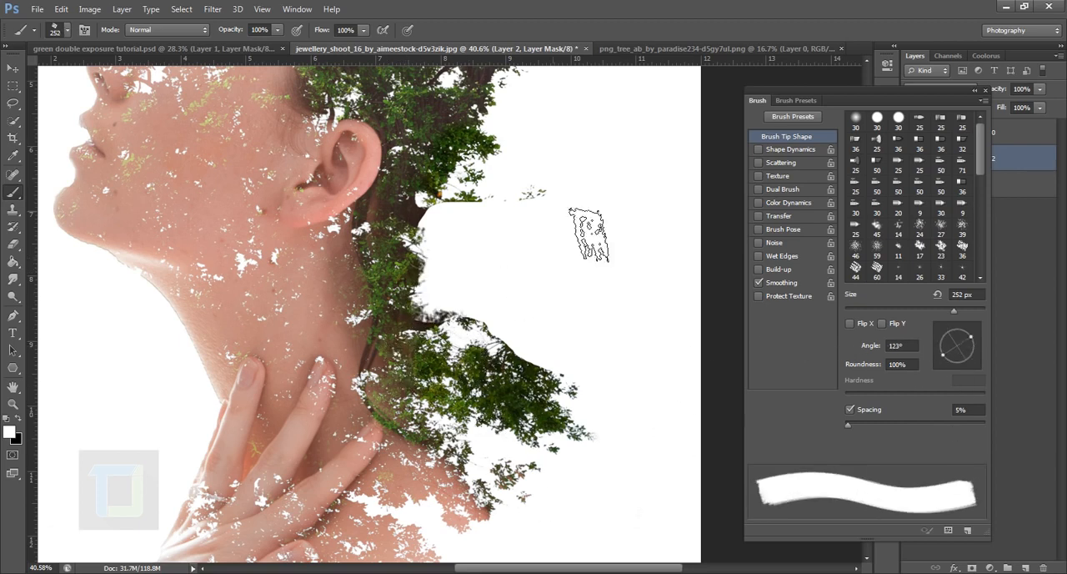
key(x)
drag(494, 335, 519, 353)
drag(948, 335, 965, 329)
drag(435, 311, 463, 308)
drag(965, 332, 972, 339)
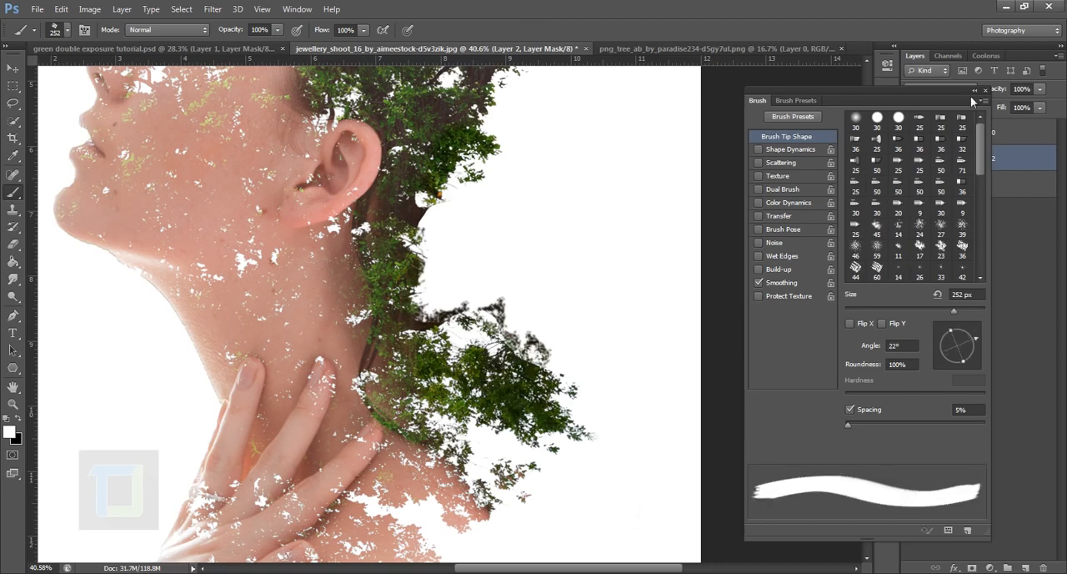
click(973, 91)
Examine the whole composition and the foliage gaps on the woman's face up close.
scroll(441, 315, down, 4)
scroll(528, 398, down, 4)
scroll(552, 302, up, 2)
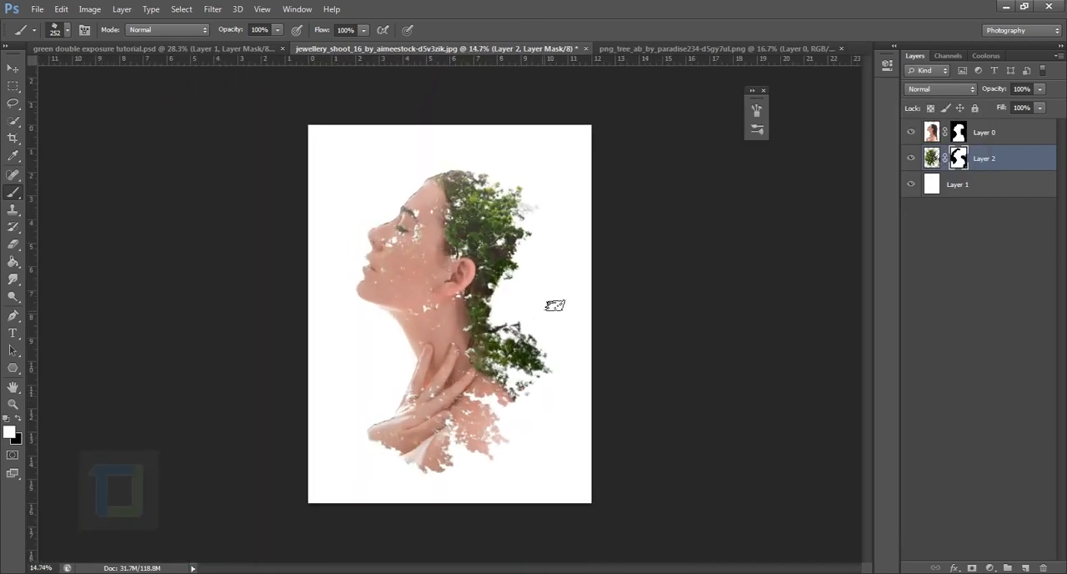
scroll(500, 345, up, 1)
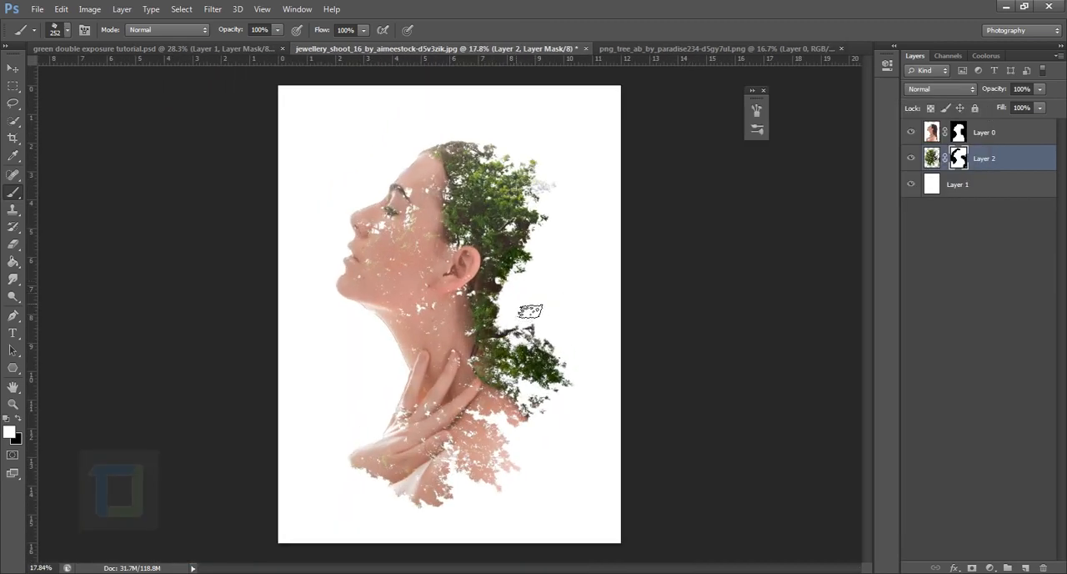
scroll(528, 307, up, 1)
scroll(530, 311, down, 1)
scroll(530, 311, down, 1)
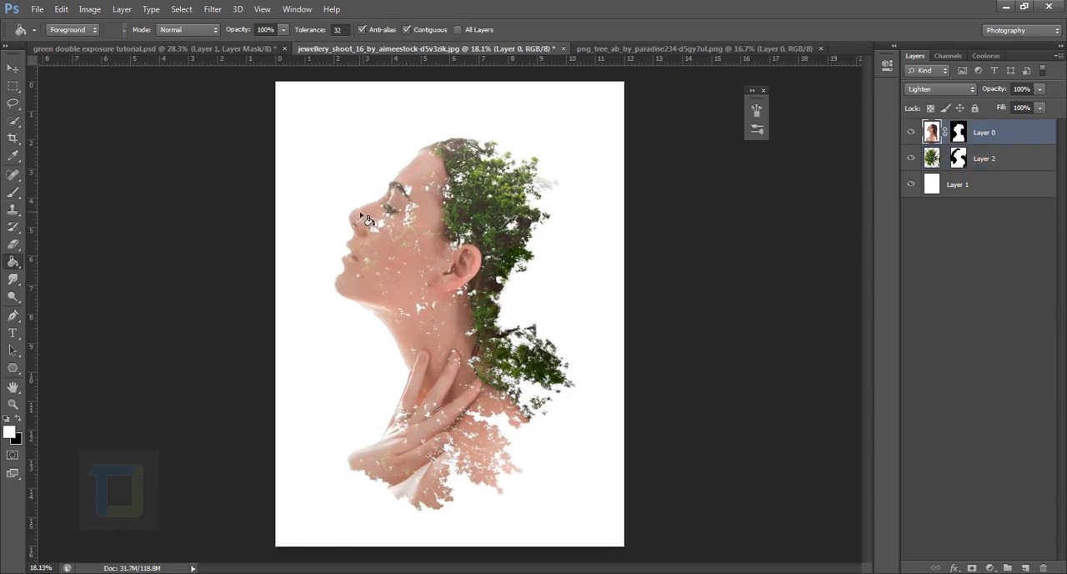
scroll(404, 214, up, 4)
scroll(409, 217, up, 2)
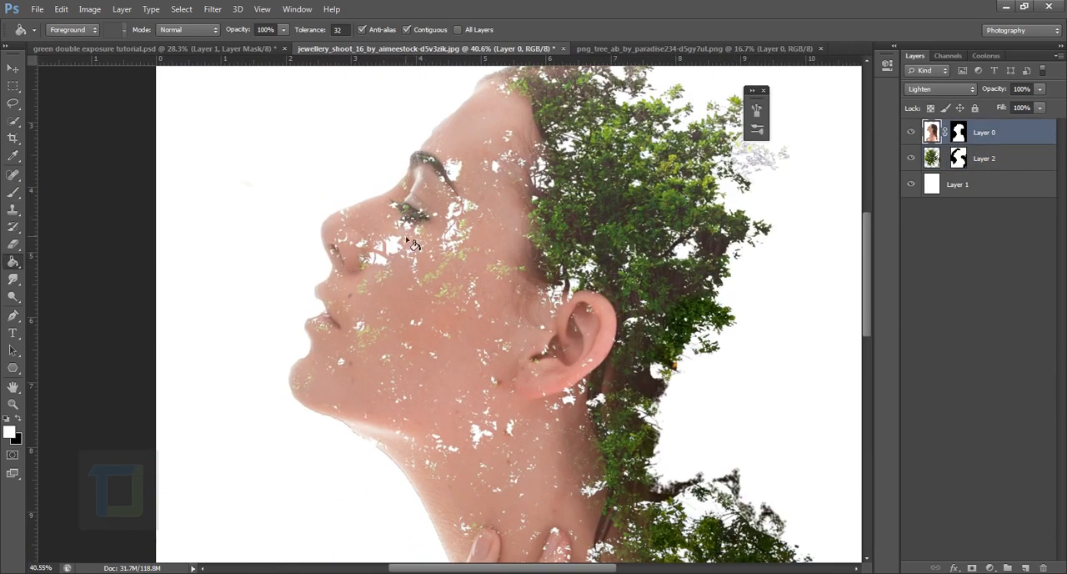
Duplicate the portrait layer Layer 0, delete the copy's layer mask and set the copy's blend mode to Normal.
scroll(412, 241, down, 4)
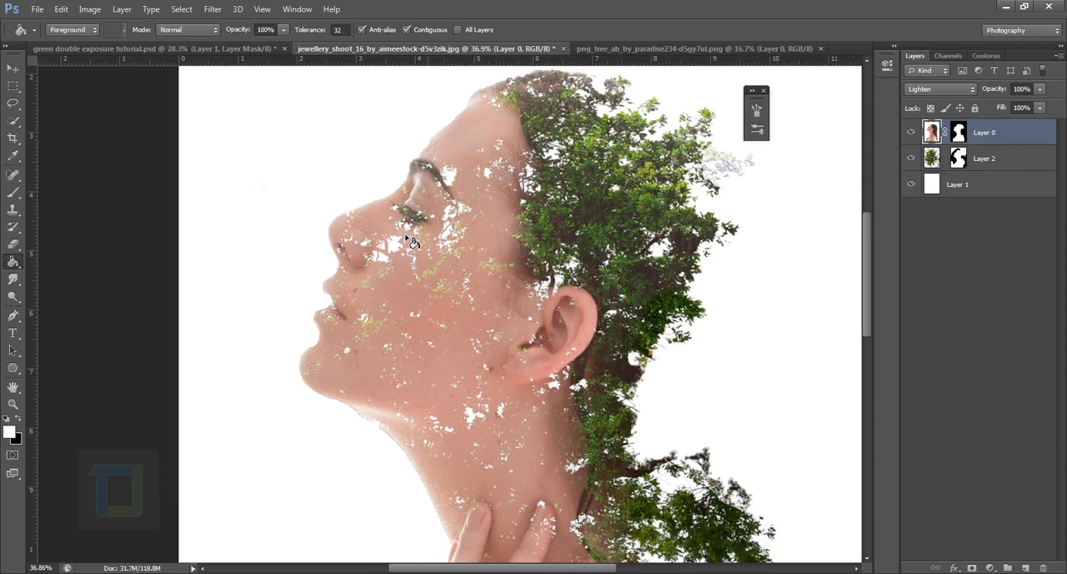
drag(1021, 134, 1026, 567)
right_click(960, 134)
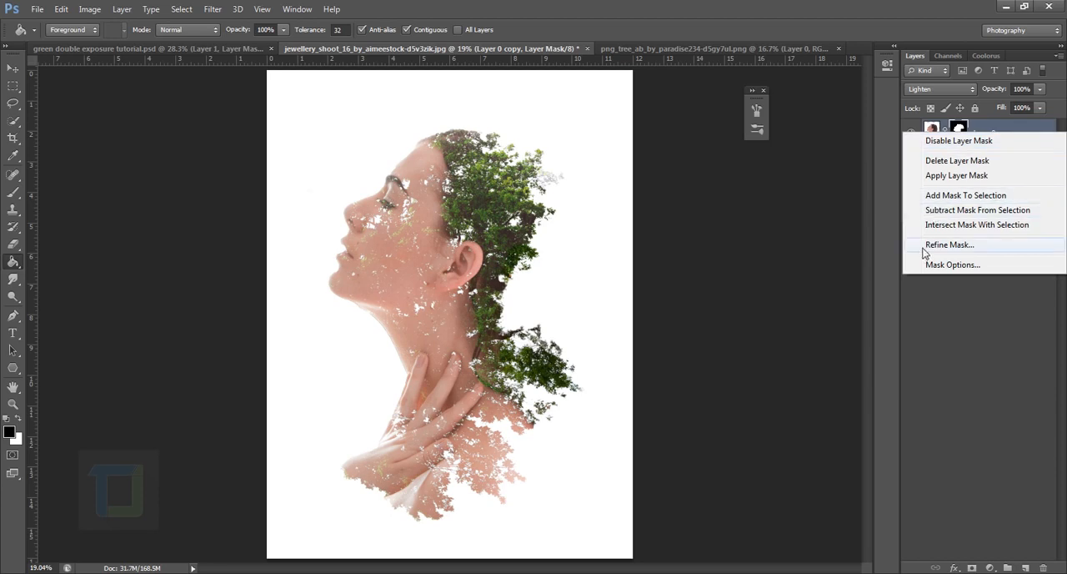
click(955, 160)
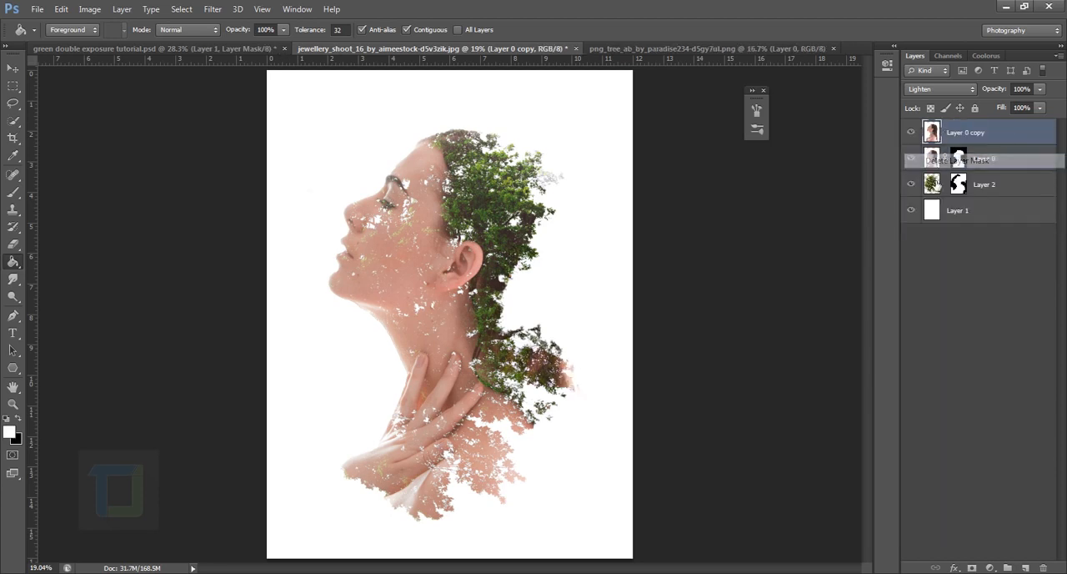
click(973, 92)
click(953, 104)
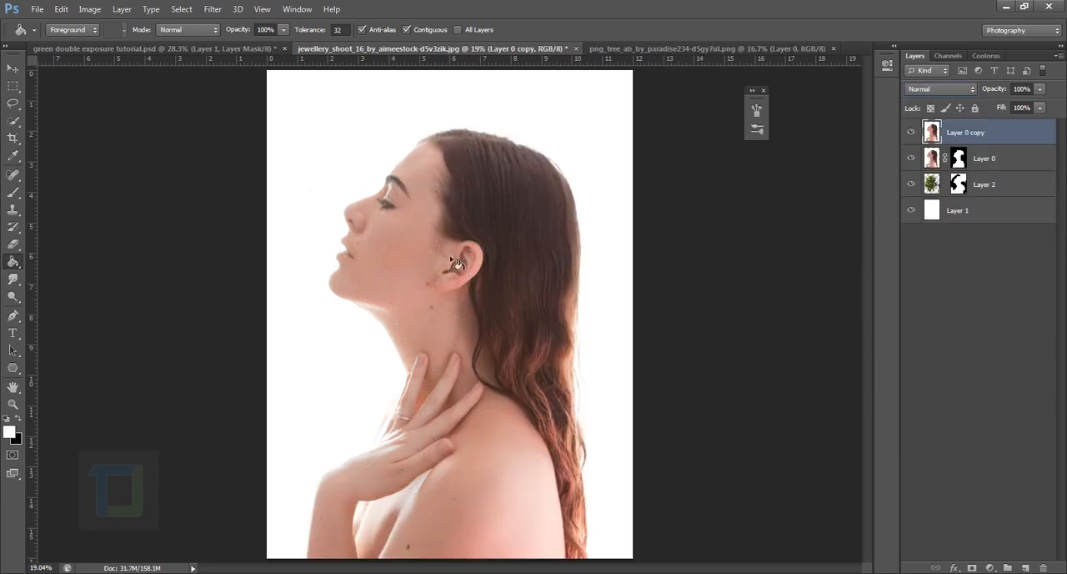
click(911, 131)
click(911, 132)
Add a layer mask to the portrait copy, fill it with black and compare the image with the copy shown and hidden.
click(971, 567)
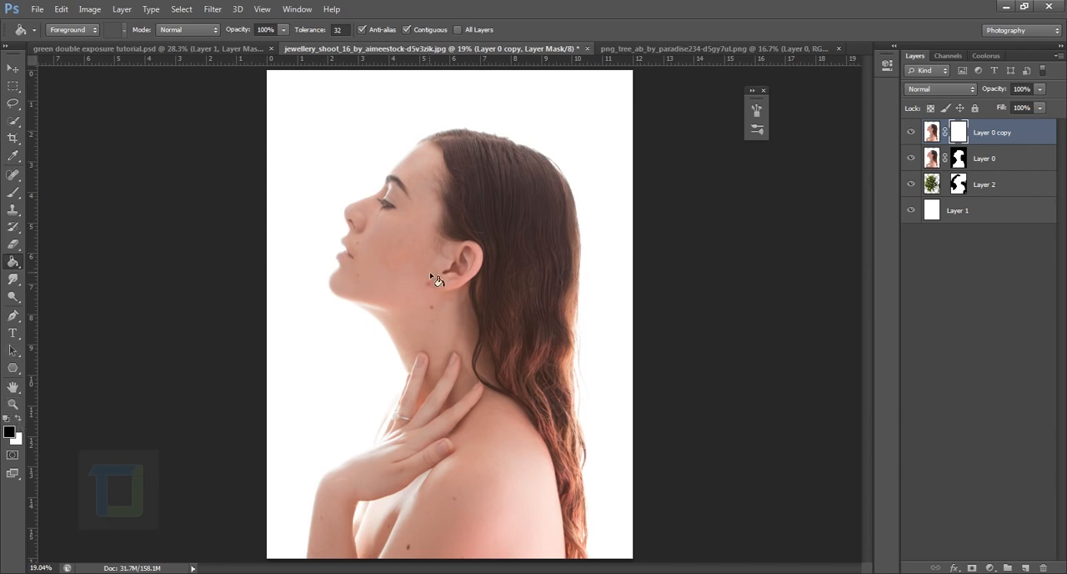
click(431, 277)
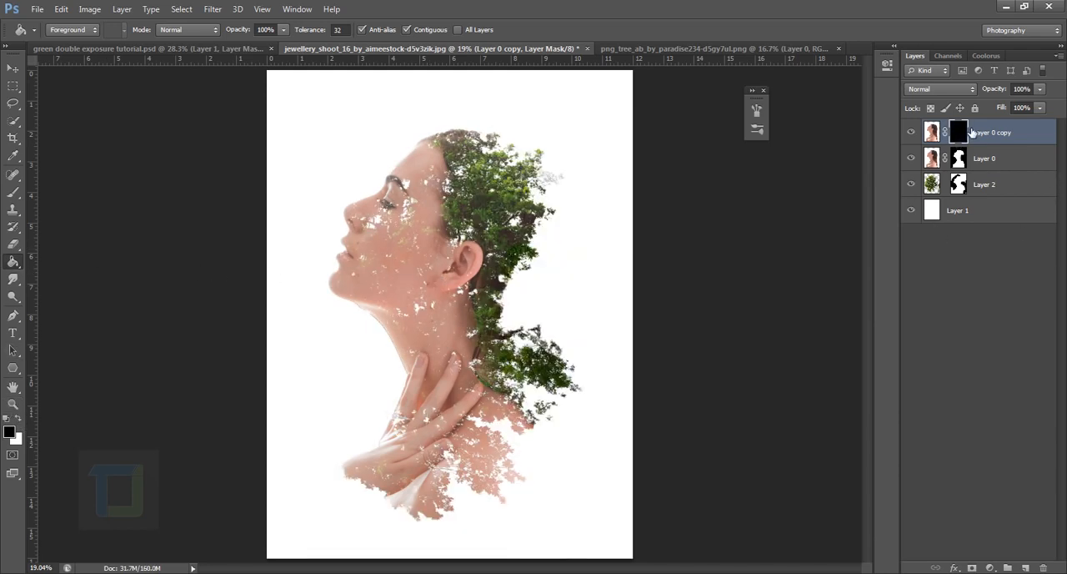
click(914, 133)
click(914, 133)
click(914, 135)
click(914, 135)
Switch to the Brush tool with a soft round tip at 252 px.
click(13, 191)
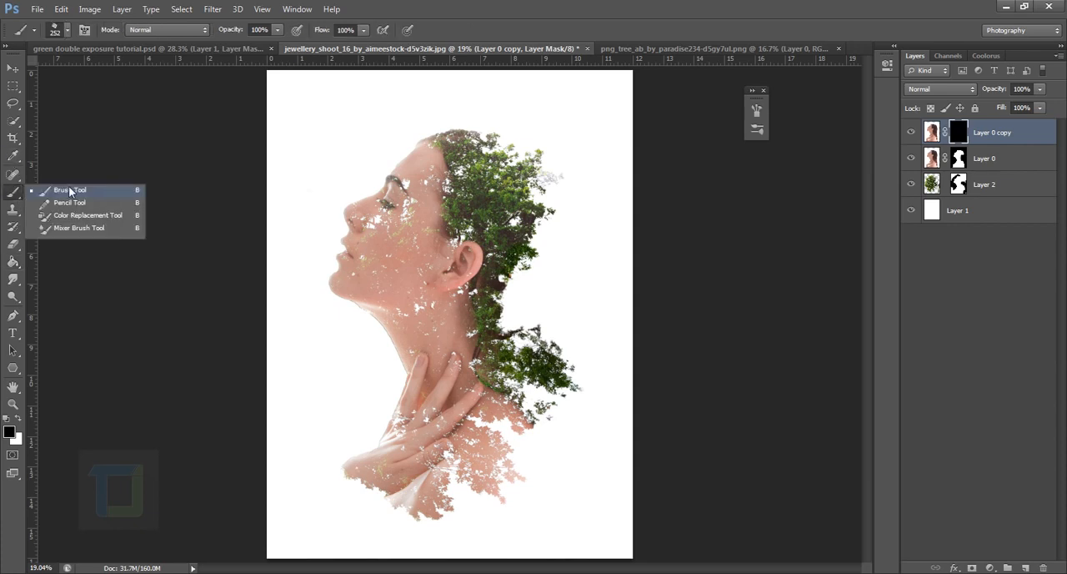
click(75, 190)
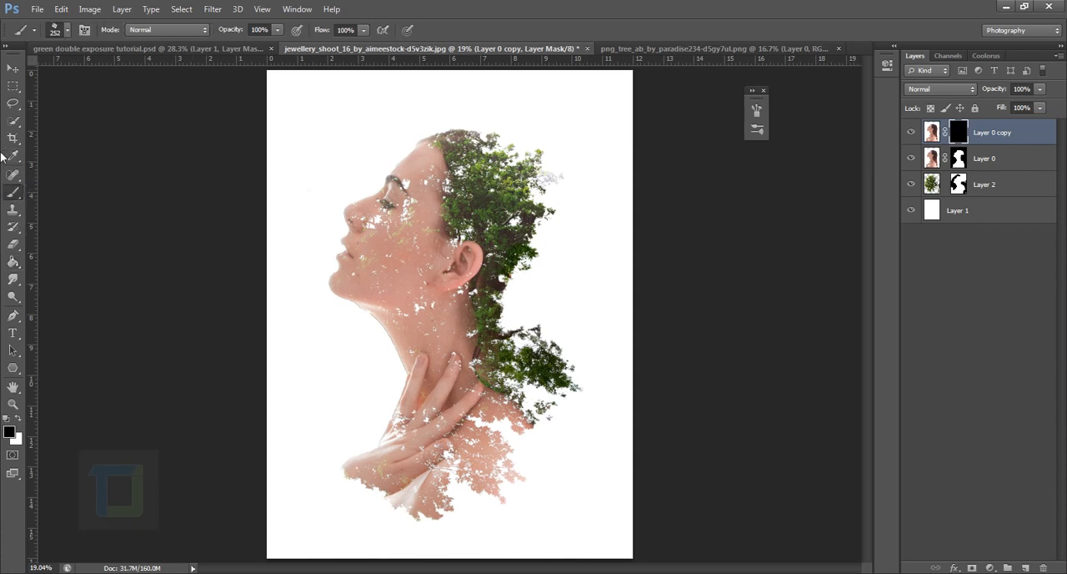
click(67, 32)
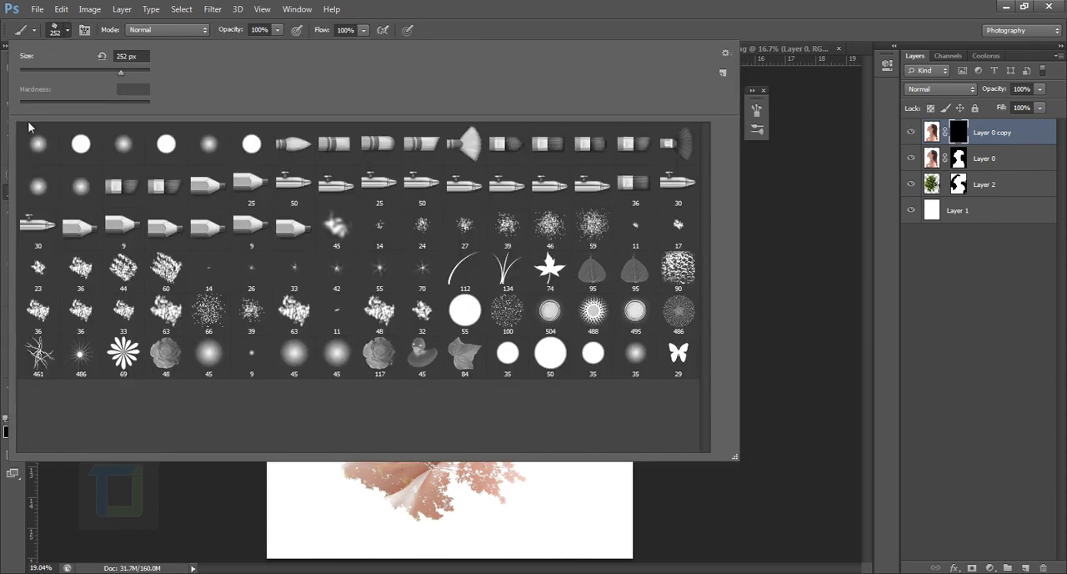
click(37, 144)
click(456, 8)
Paint white on the portrait copy's mask over the forehead, eye, nose, lips and chin to restore the facial features.
scroll(390, 167, up, 3)
scroll(398, 175, up, 3)
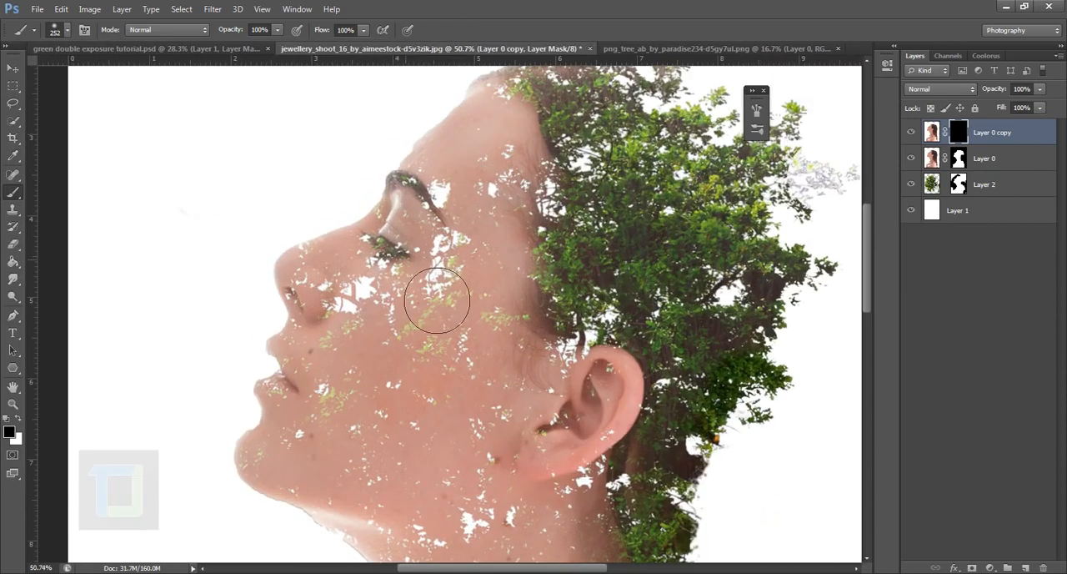
click(17, 421)
mouse_move(448, 245)
mouse_down()
mouse_move(487, 225)
mouse_move(500, 194)
mouse_move(465, 217)
mouse_move(470, 201)
mouse_move(428, 283)
mouse_move(389, 314)
mouse_move(383, 304)
mouse_move(372, 325)
mouse_move(362, 305)
mouse_move(346, 310)
mouse_move(359, 334)
mouse_move(349, 308)
mouse_move(343, 425)
mouse_move(343, 402)
mouse_move(300, 507)
mouse_up()
Inspect the restored facial area by temporarily hiding Layer 0 and Layer 2, and compare the image with and without the copy.
click(912, 158)
click(911, 184)
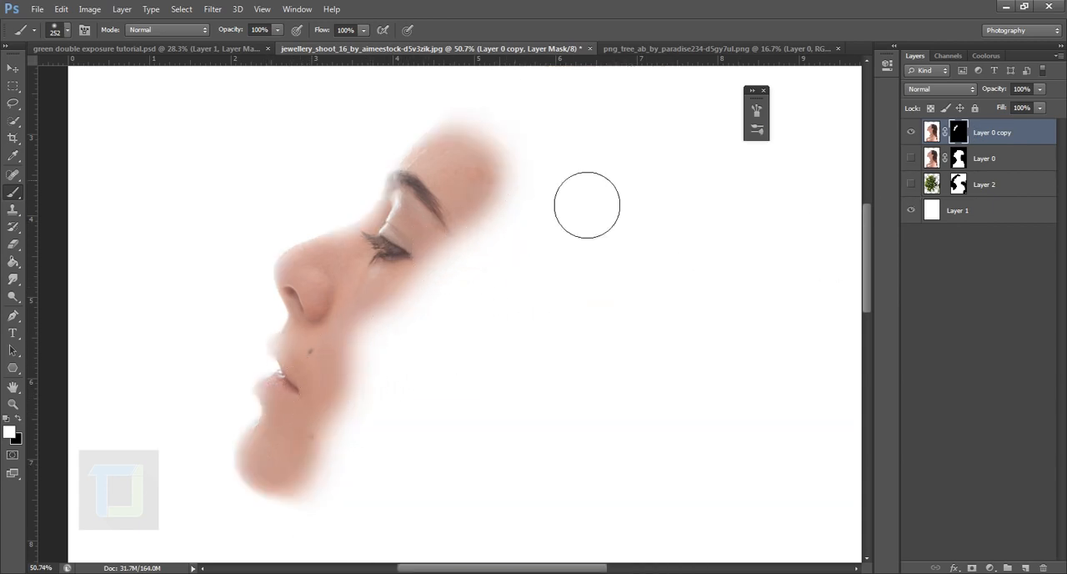
click(911, 184)
click(912, 158)
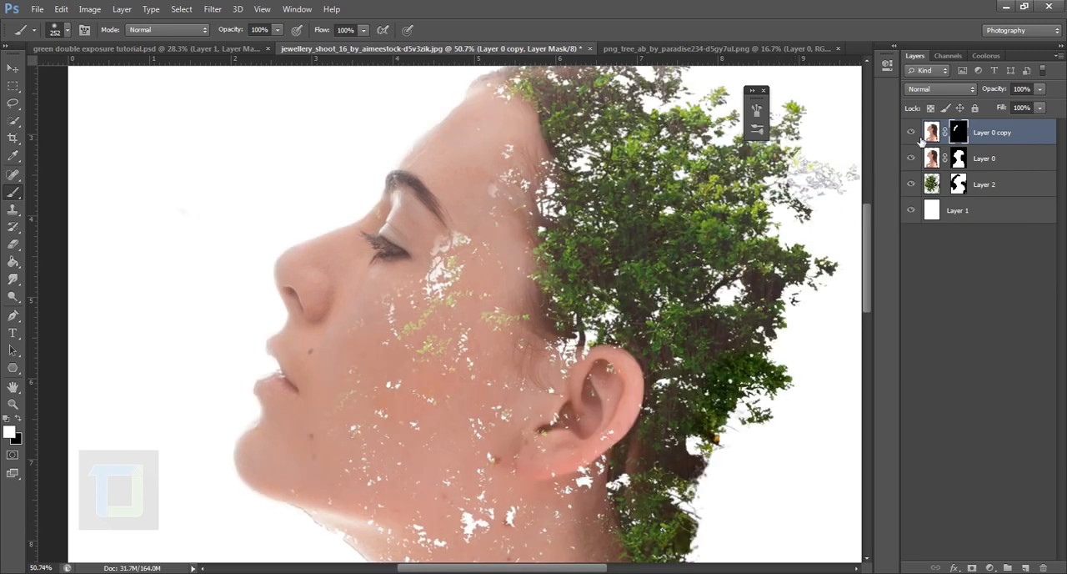
click(912, 133)
click(912, 132)
scroll(584, 262, down, 5)
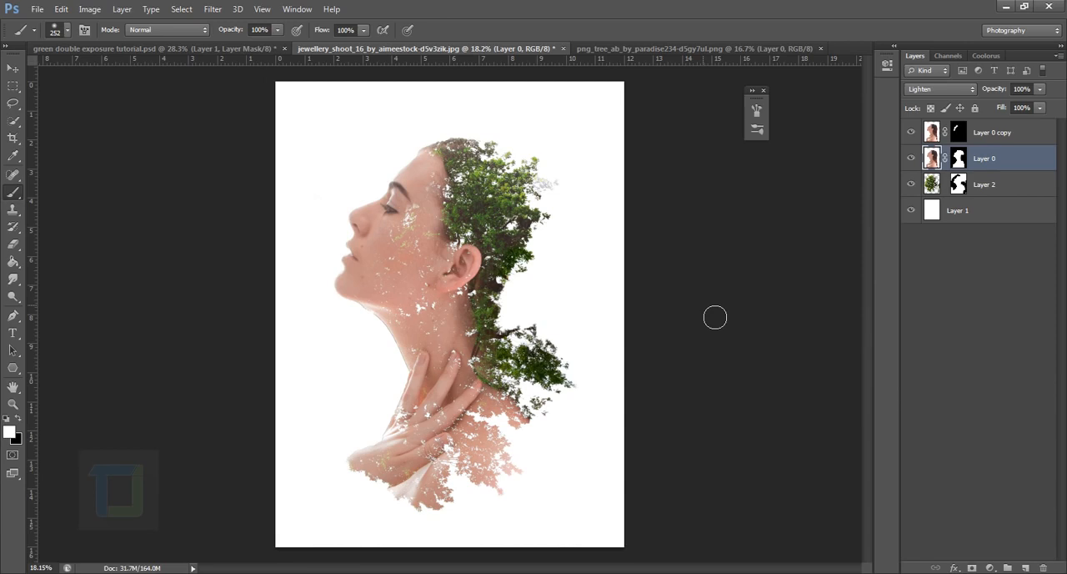
Desaturate the image of the masked portrait layer Layer 0.
click(1003, 137)
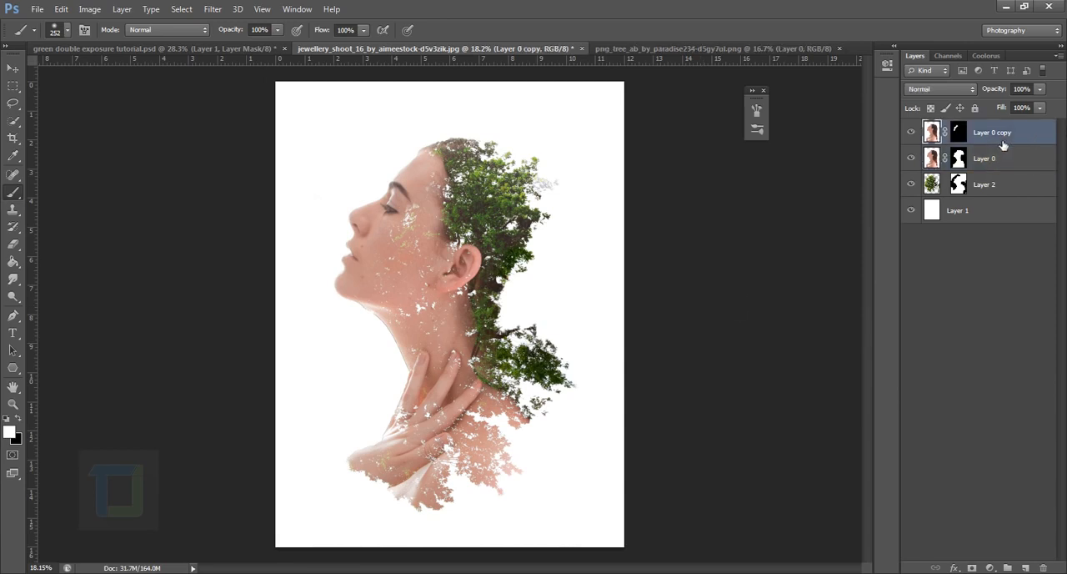
click(935, 159)
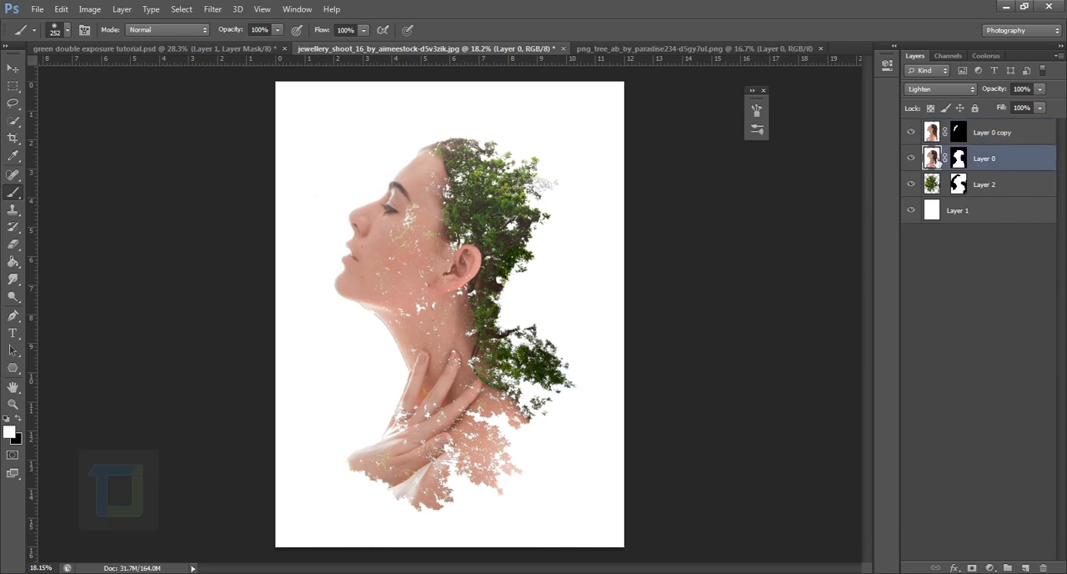
click(89, 9)
mouse_move(83, 42)
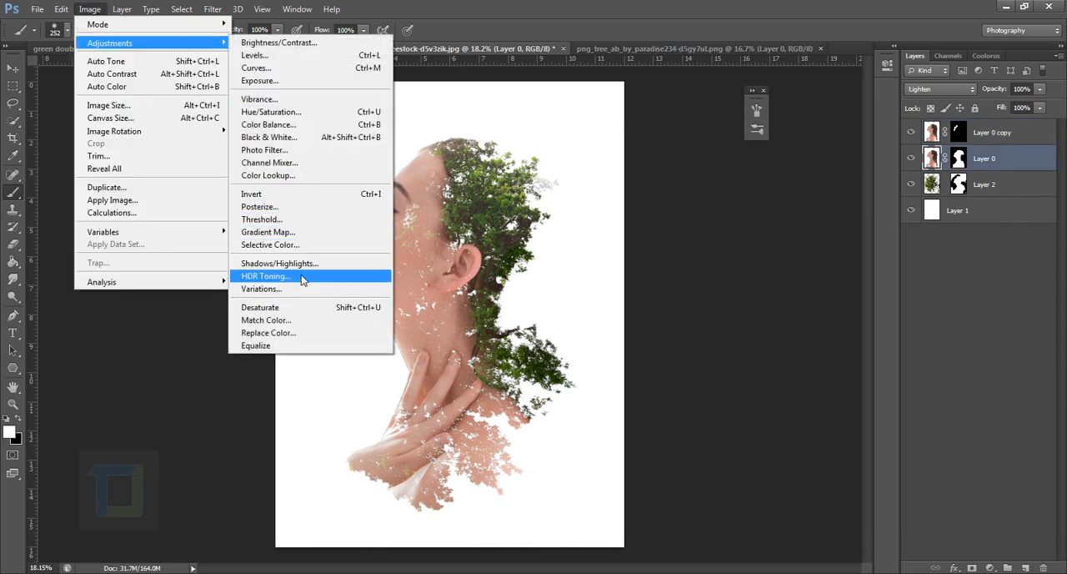
click(302, 307)
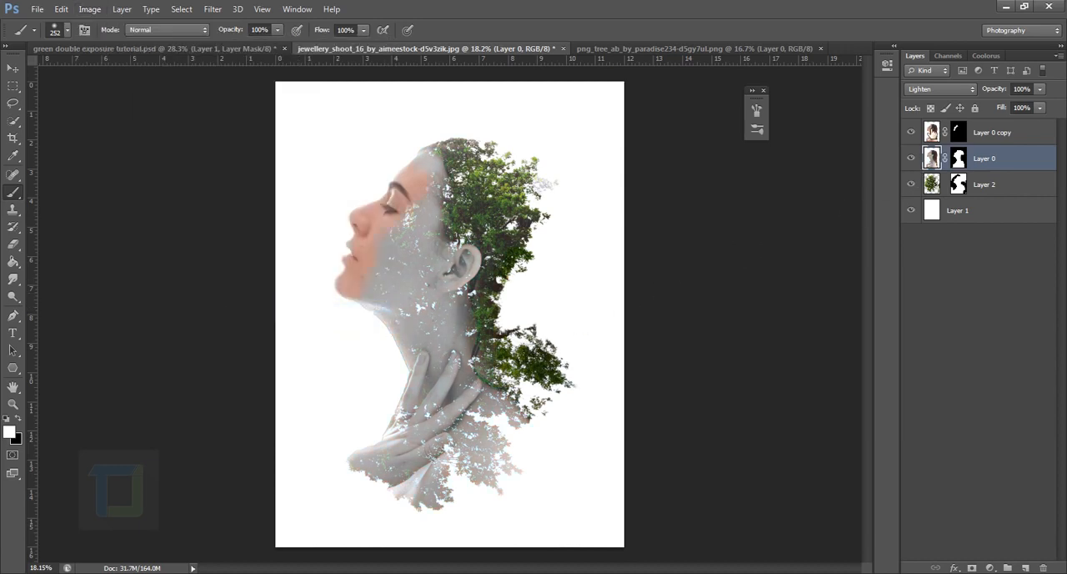
Desaturate the image of Layer 0 copy as well so the facial features match the grey portrait.
click(943, 130)
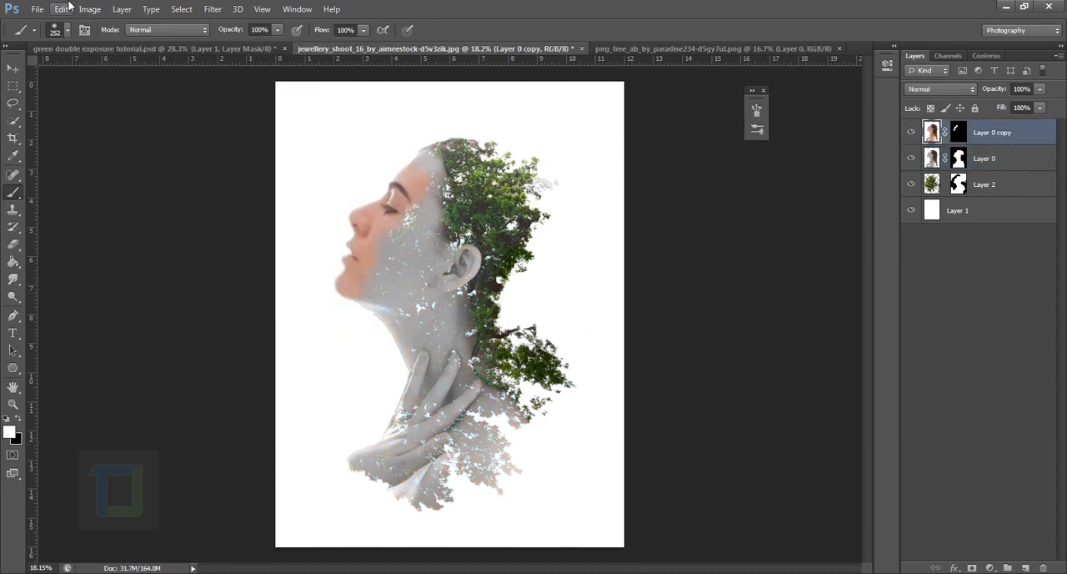
click(89, 9)
mouse_move(108, 46)
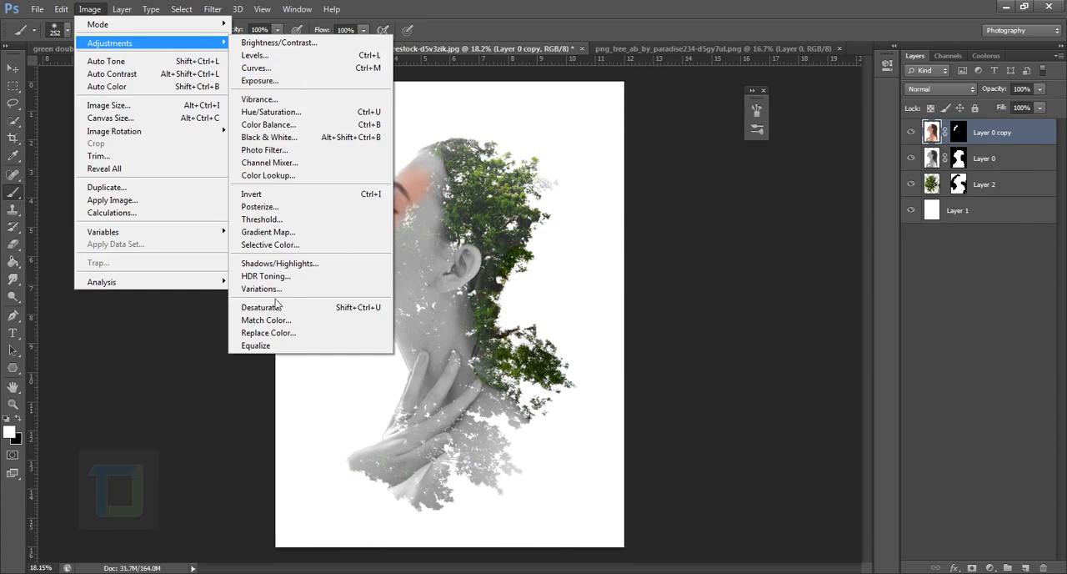
click(280, 307)
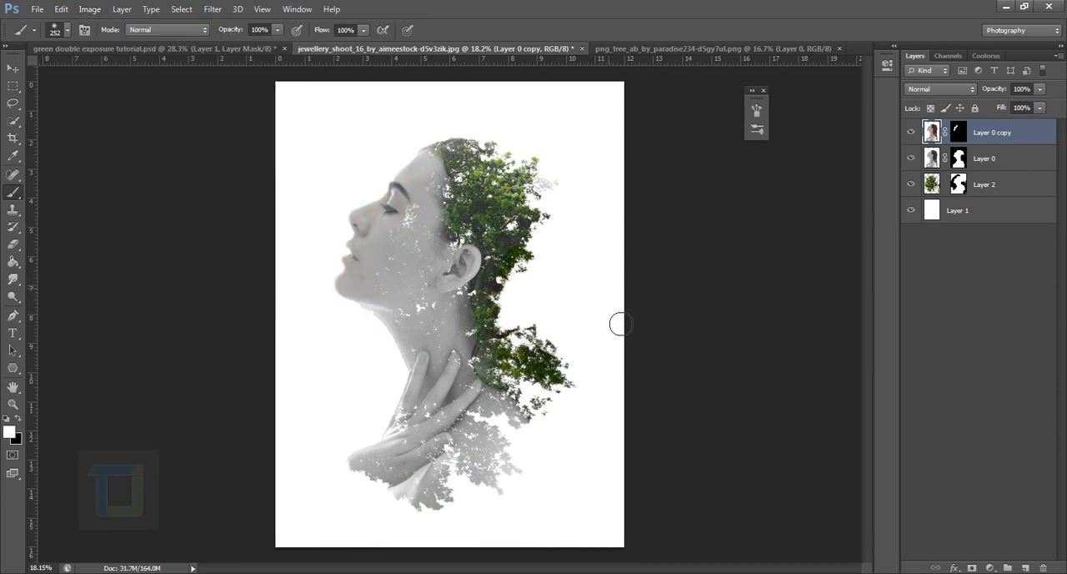
Add a Solid Color fill layer above all layers in very dark blue, #000721.
scroll(576, 278, down, 2)
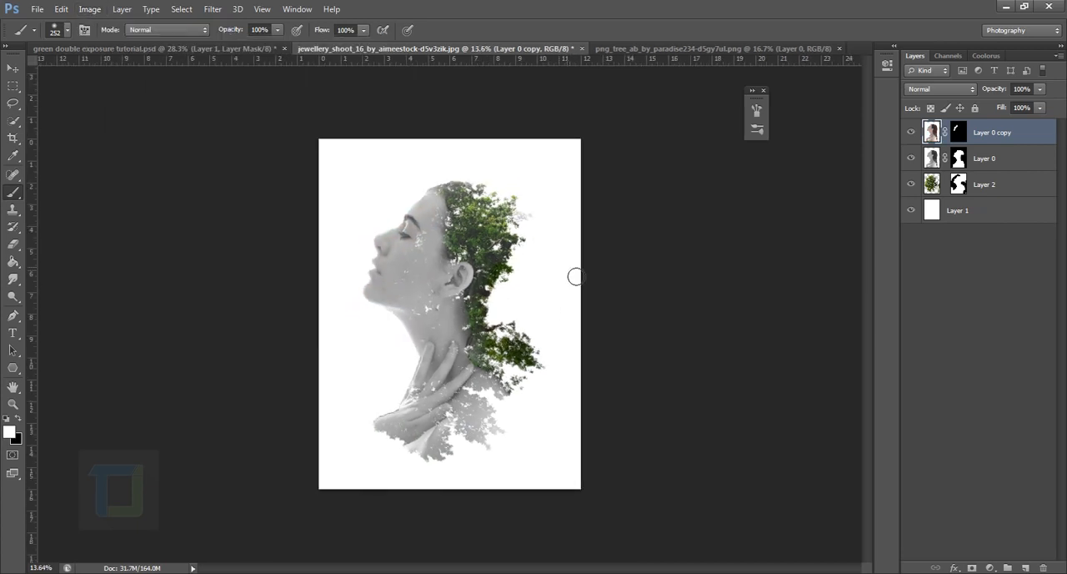
scroll(577, 276, up, 1)
click(987, 568)
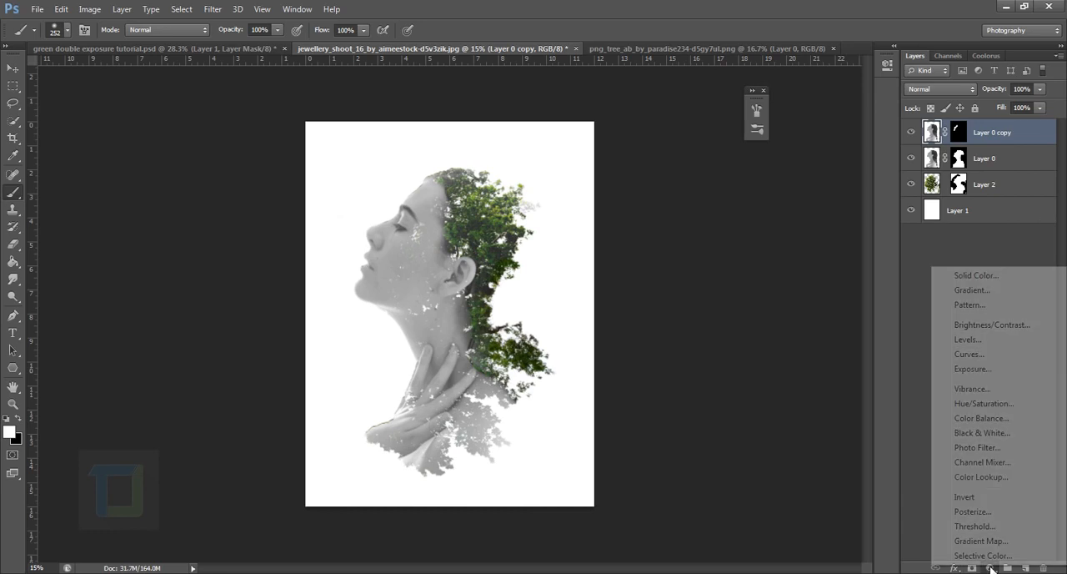
click(977, 276)
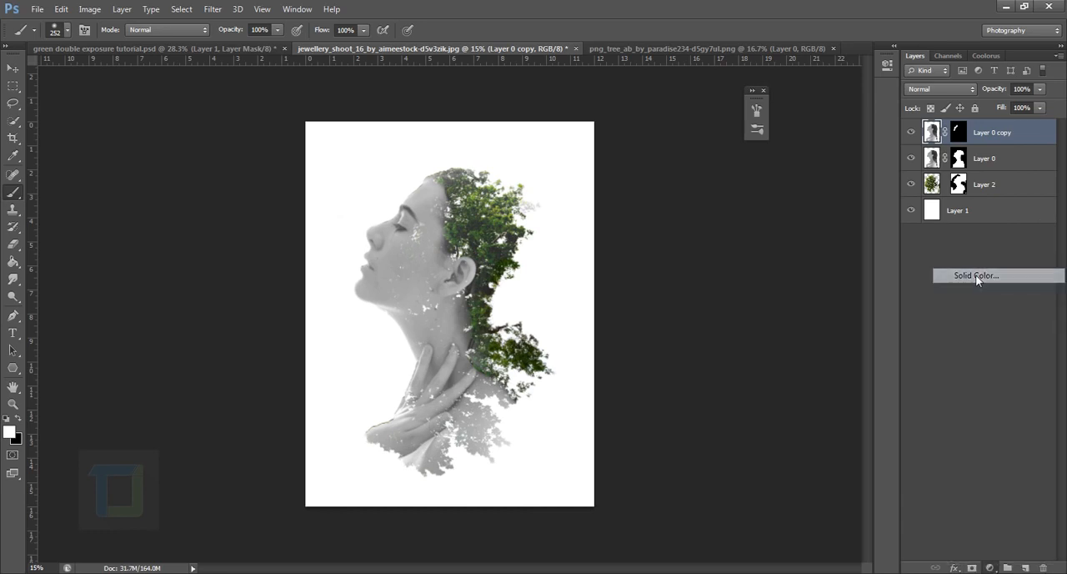
mouse_move(972, 300)
mouse_down()
mouse_move(973, 279)
mouse_move(971, 296)
mouse_up()
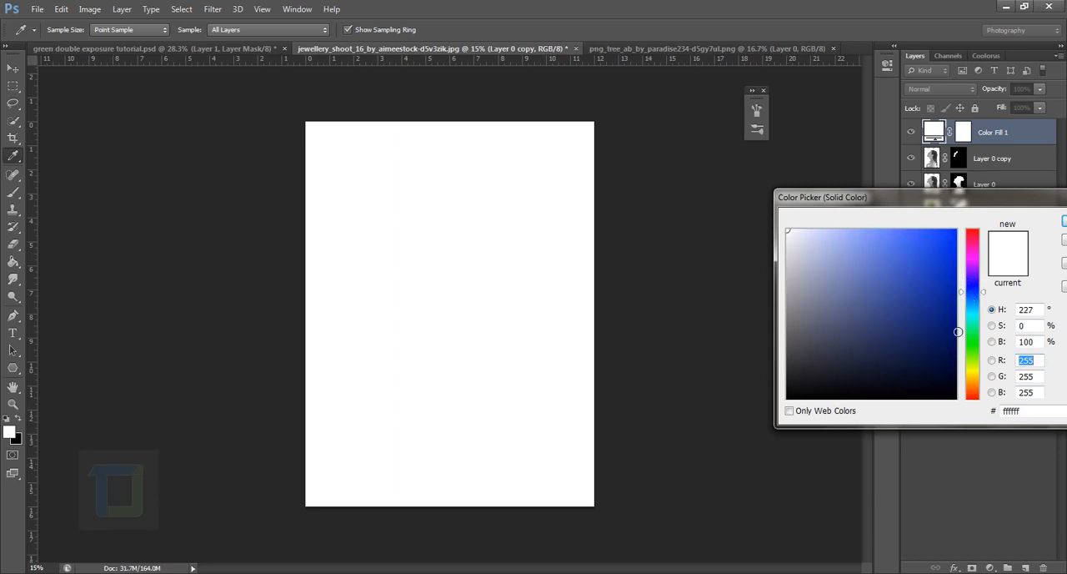
drag(954, 375, 954, 377)
click(1064, 224)
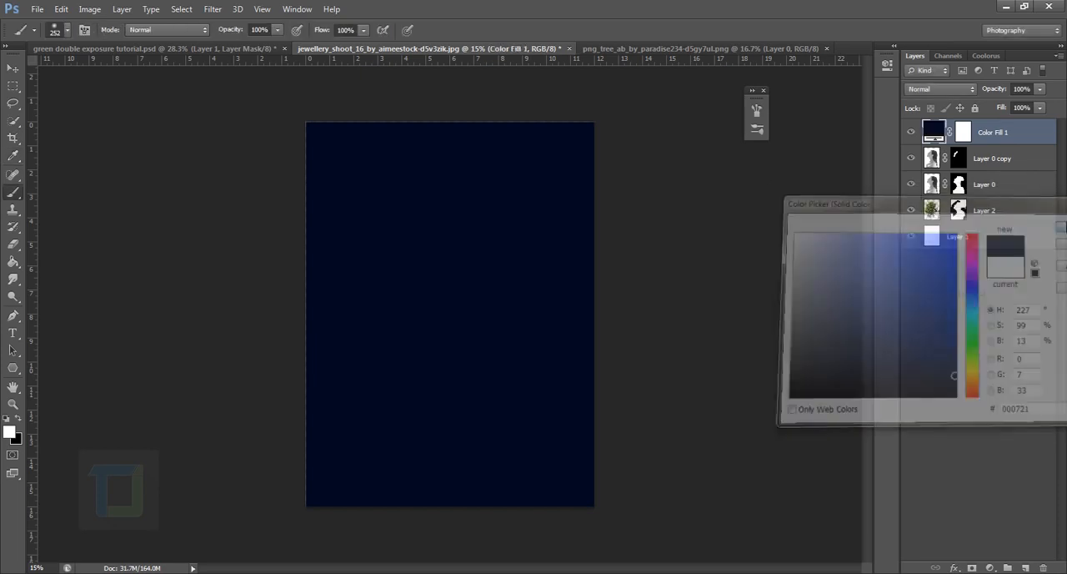
Set the dark blue fill layer's blend mode to Exclusion and its opacity to 82%, and compare the image without it.
click(949, 89)
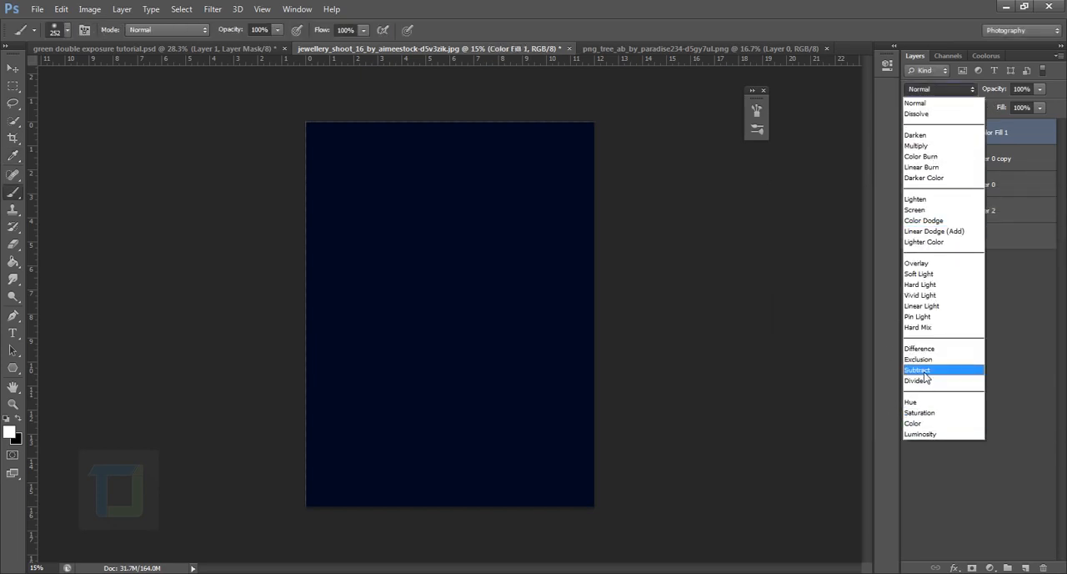
click(920, 360)
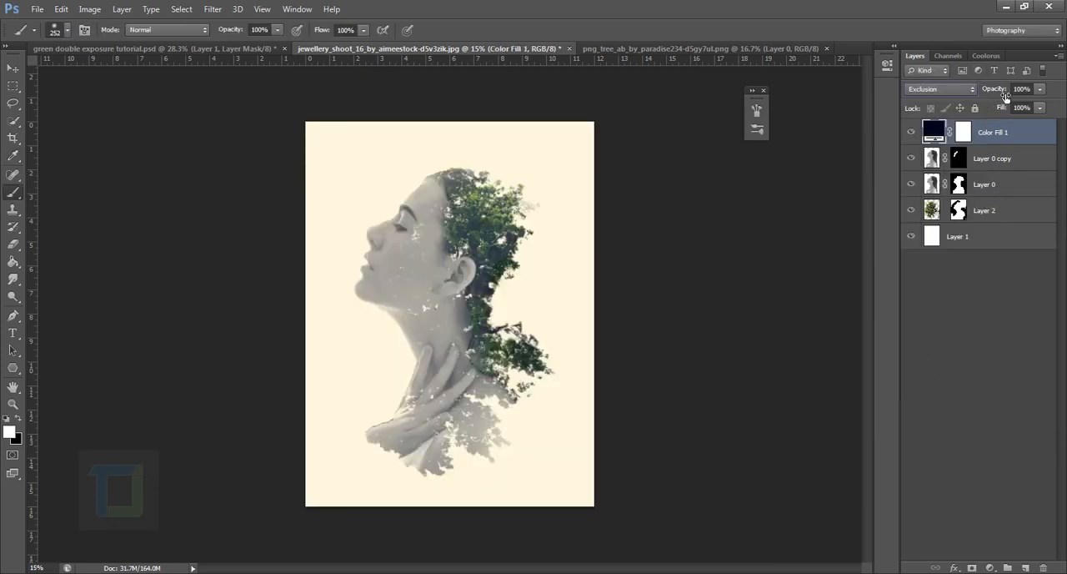
drag(1005, 97, 992, 94)
click(913, 133)
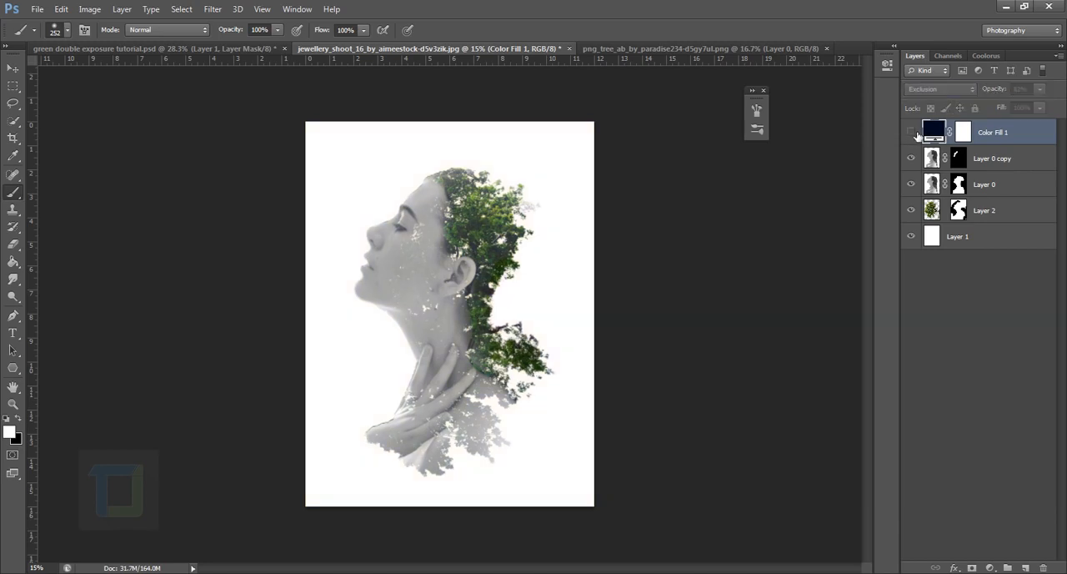
click(913, 132)
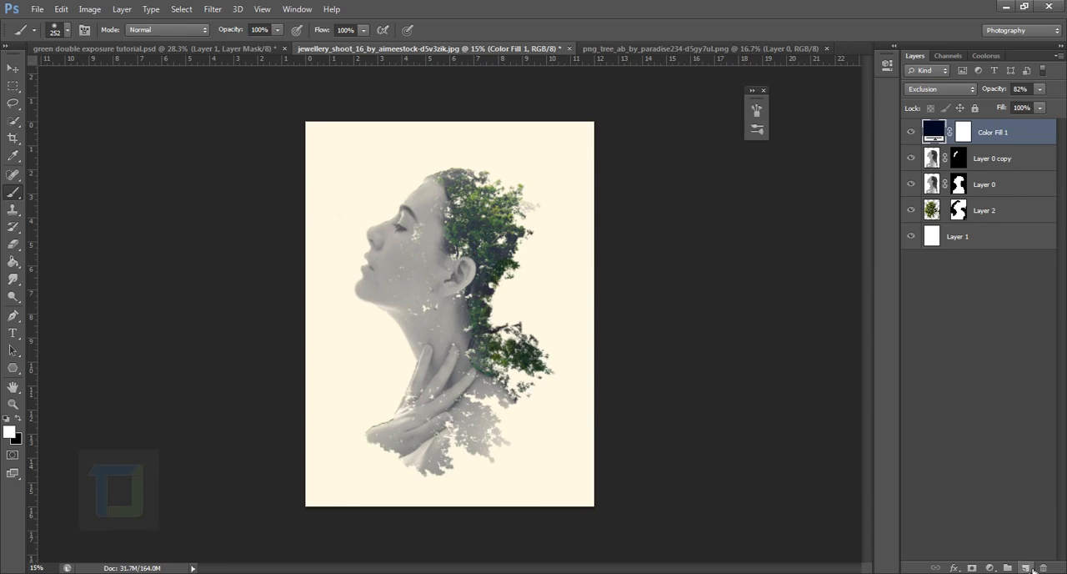
Add a new empty layer on top, make black the foreground colour and enlarge the soft brush to 1100 px.
click(1025, 567)
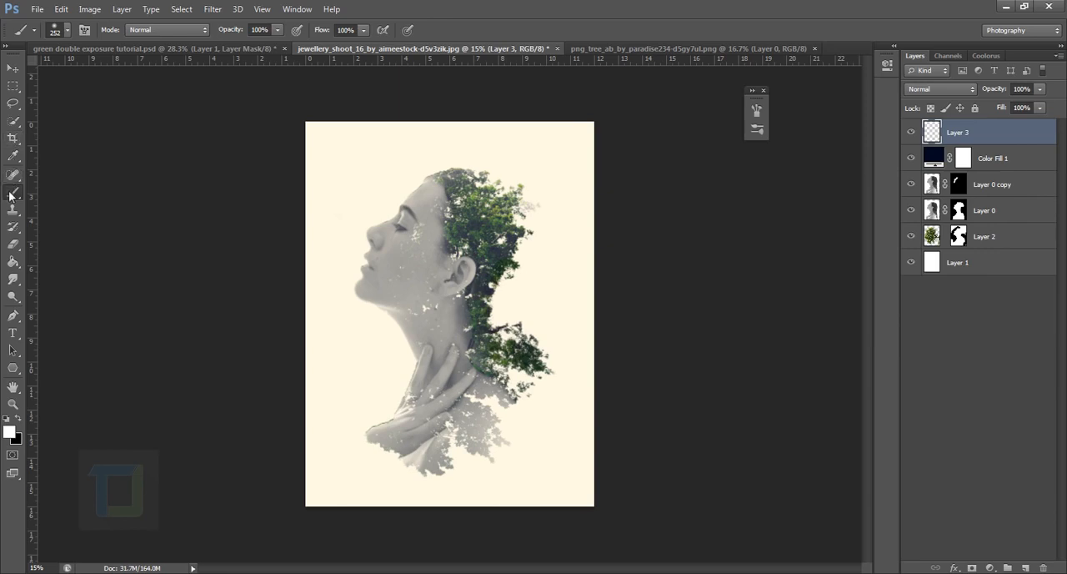
click(18, 418)
key(bracketright)
key(bracketright)
key(bracketright)
key(bracketright)
key(bracketright)
key(bracketright)
key(bracketright)
key(bracketright)
key(bracketright)
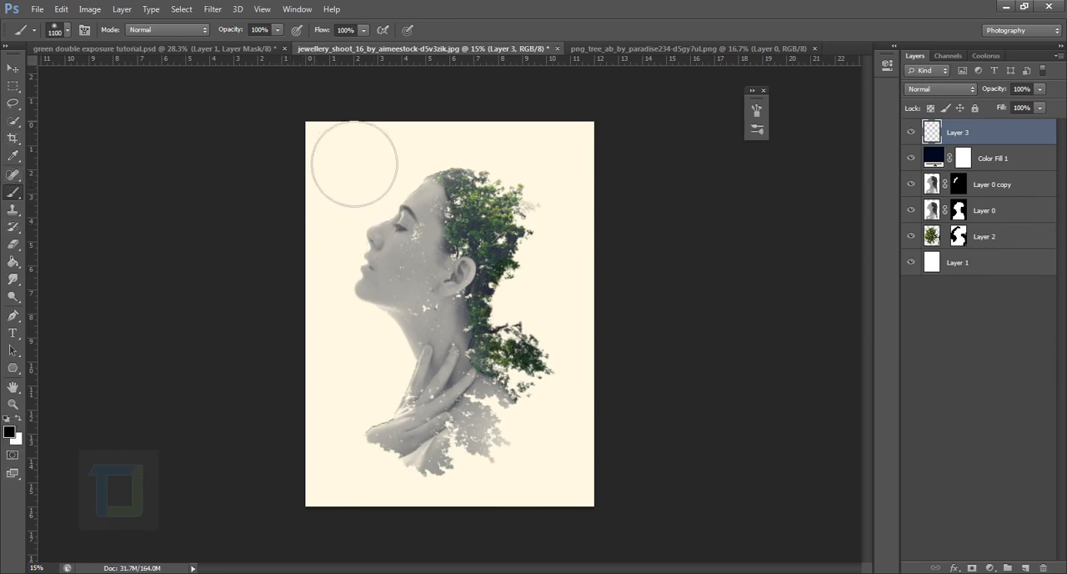
Paint a soft black vignette along all four edges of the canvas on the new layer.
mouse_move(348, 159)
mouse_down()
mouse_move(322, 245)
mouse_move(307, 441)
mouse_move(322, 560)
mouse_move(476, 507)
mouse_up()
mouse_move(636, 174)
mouse_down()
mouse_move(652, 201)
mouse_move(667, 445)
mouse_move(657, 567)
mouse_up()
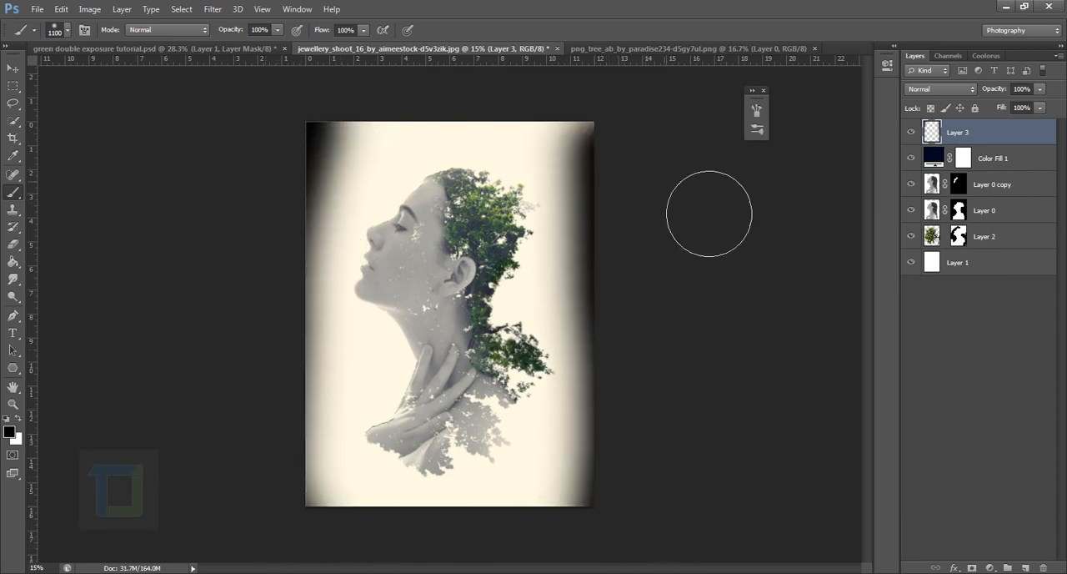
drag(672, 155, 659, 78)
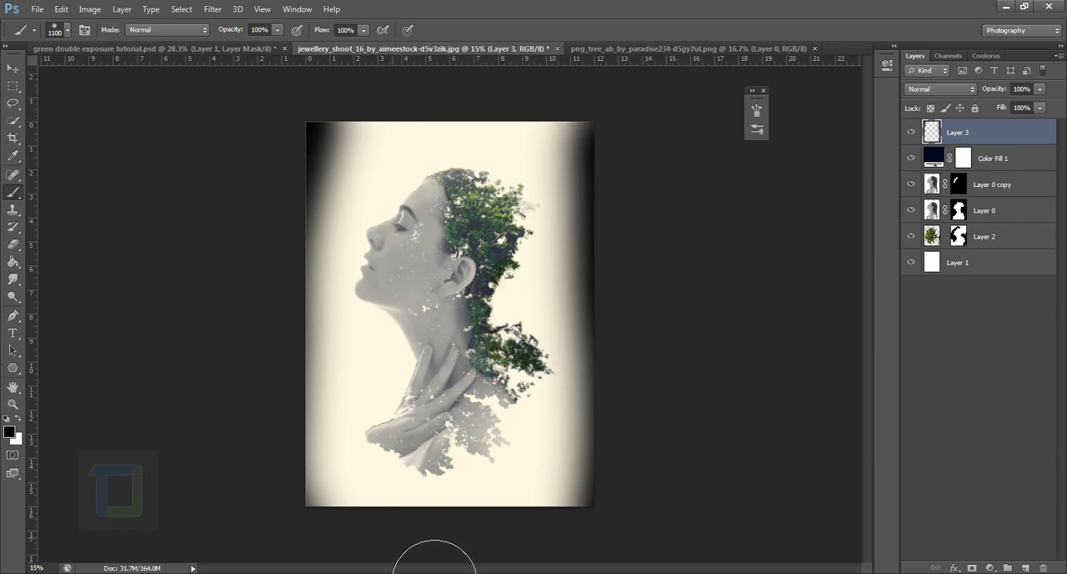
drag(434, 573, 596, 572)
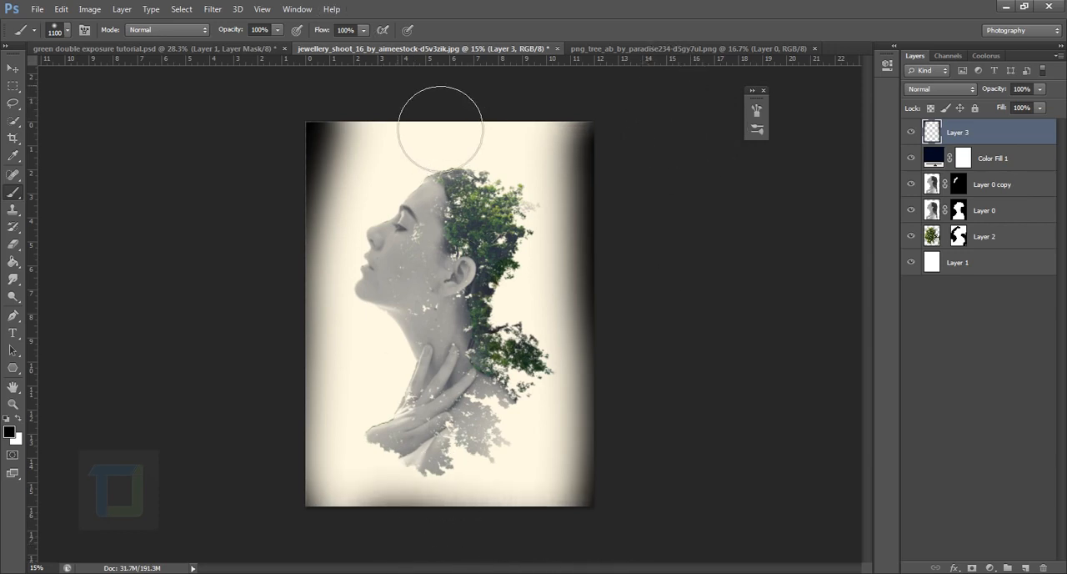
drag(440, 128, 639, 125)
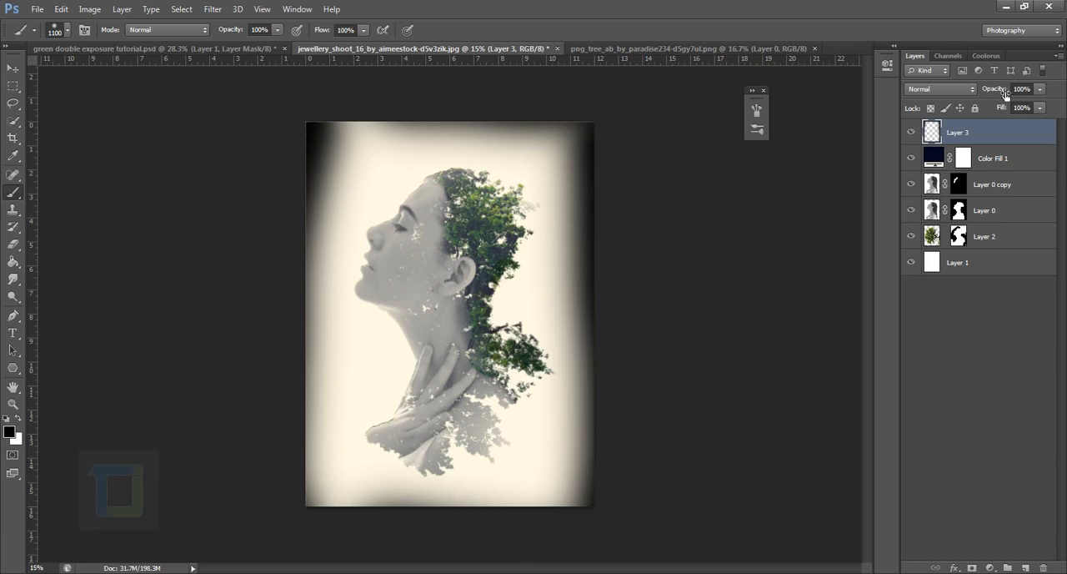
Lower the vignette layer's opacity to 21% and review the overall composition.
drag(1006, 94, 850, 77)
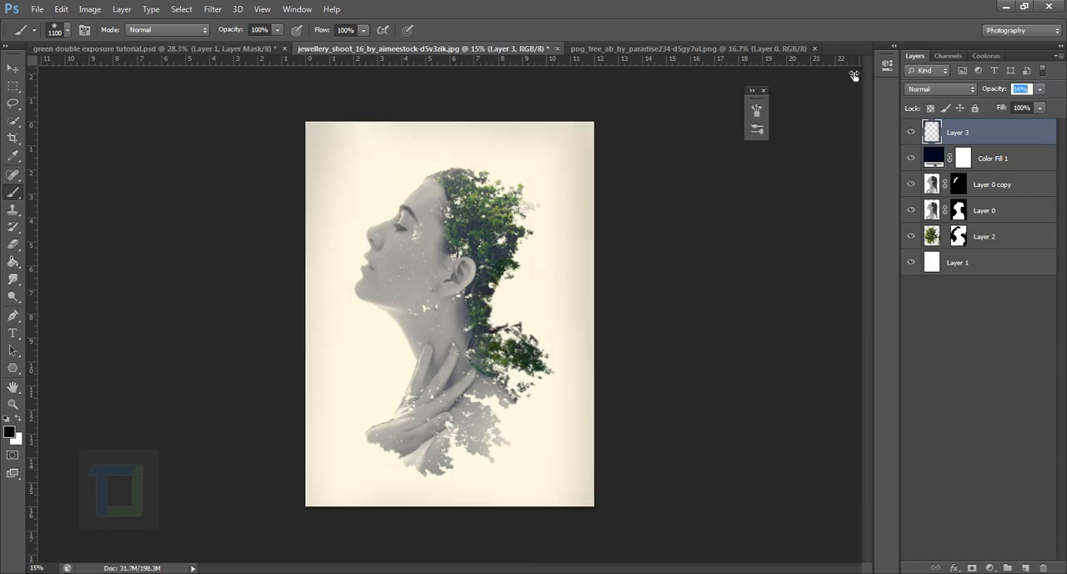
drag(856, 75, 856, 75)
click(913, 142)
drag(992, 91, 995, 94)
scroll(694, 260, down, 10)
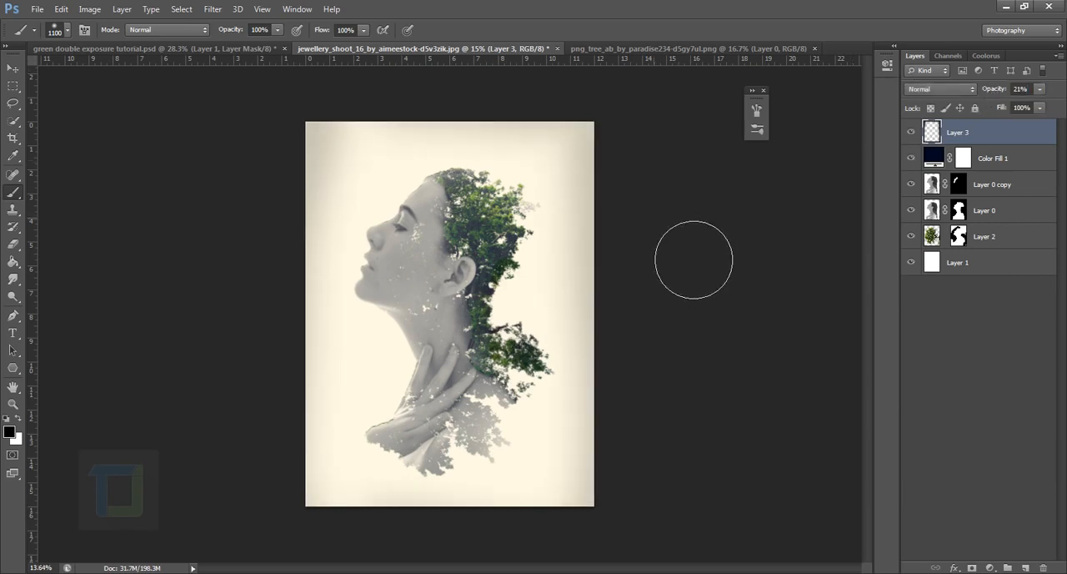
scroll(682, 250, up, 10)
scroll(701, 270, up, 2)
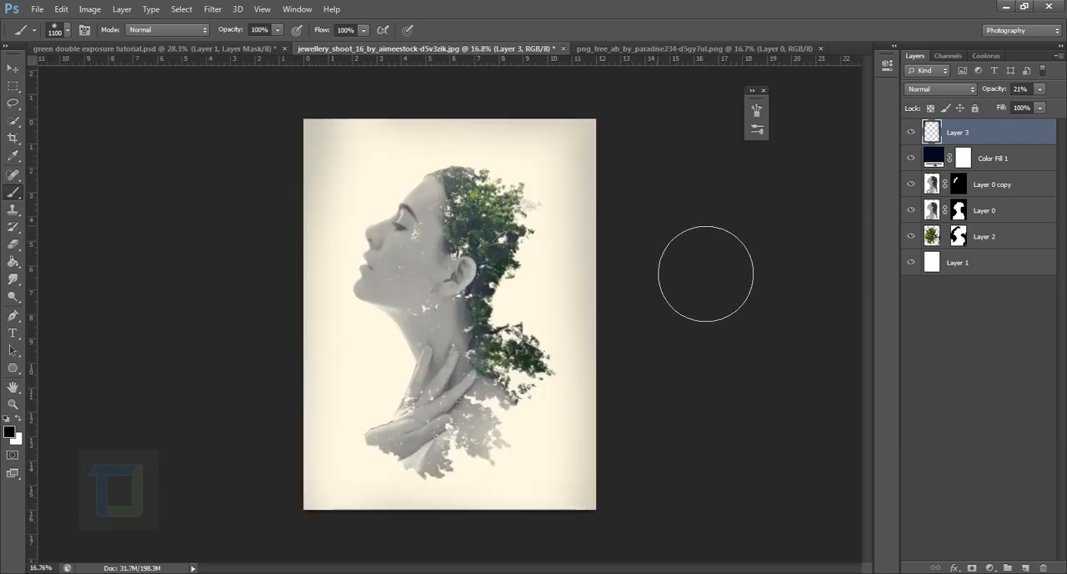